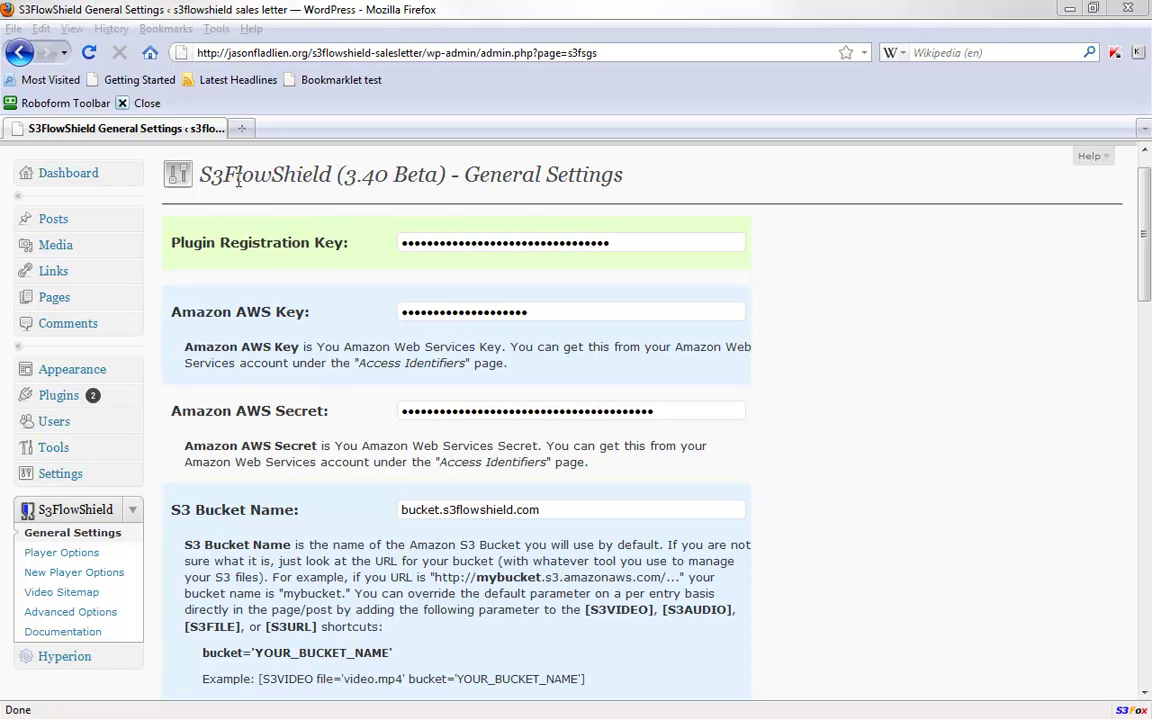
Review the masked Plugin Registration Key in the S3FlowShield settings.
{"action": "left_click", "coordinate": [615, 240]}
{"action": "left_click_drag", "start_coordinate": [615, 240], "coordinate": [368, 249]}
{"action": "left_click", "coordinate": [330, 318]}
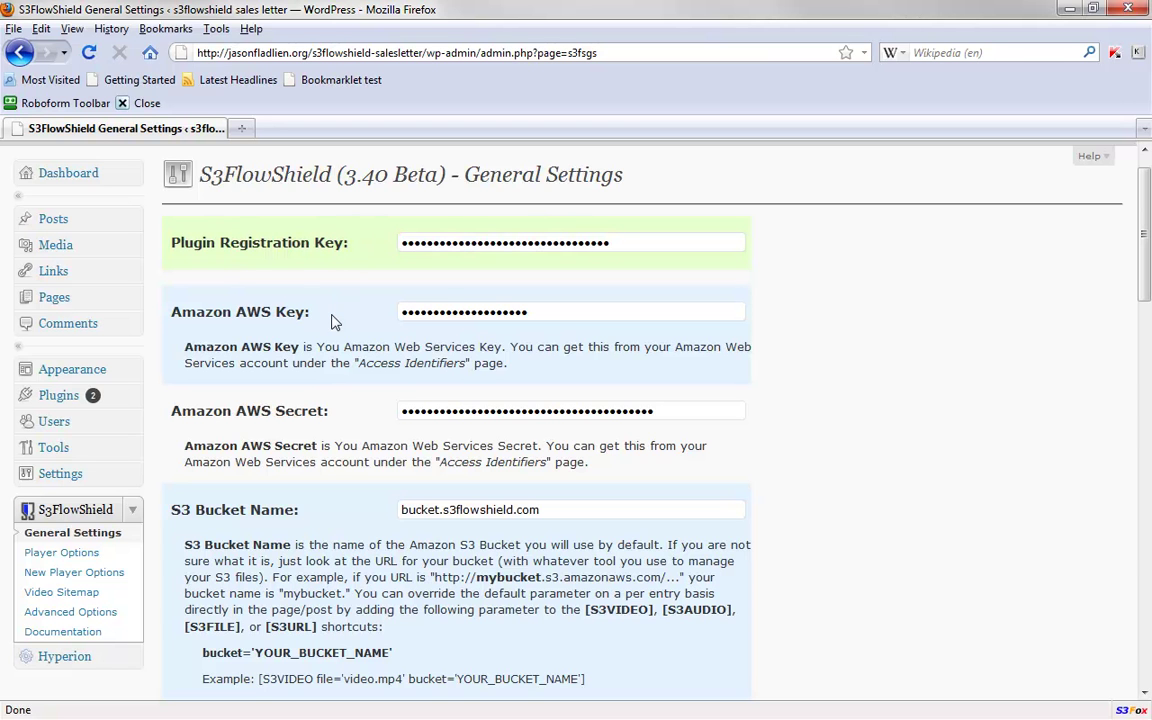
{"action": "scroll", "coordinate": [743, 358], "scroll_direction": "down", "scroll_amount": 2}
{"action": "scroll", "coordinate": [743, 360], "scroll_direction": "up", "scroll_amount": 2}
Point out the S3 Bucket Name value, its explanation and the bucket='YOUR_BUCKET_NAME' parameter.
{"action": "scroll", "coordinate": [479, 315], "scroll_direction": "down", "scroll_amount": 2}
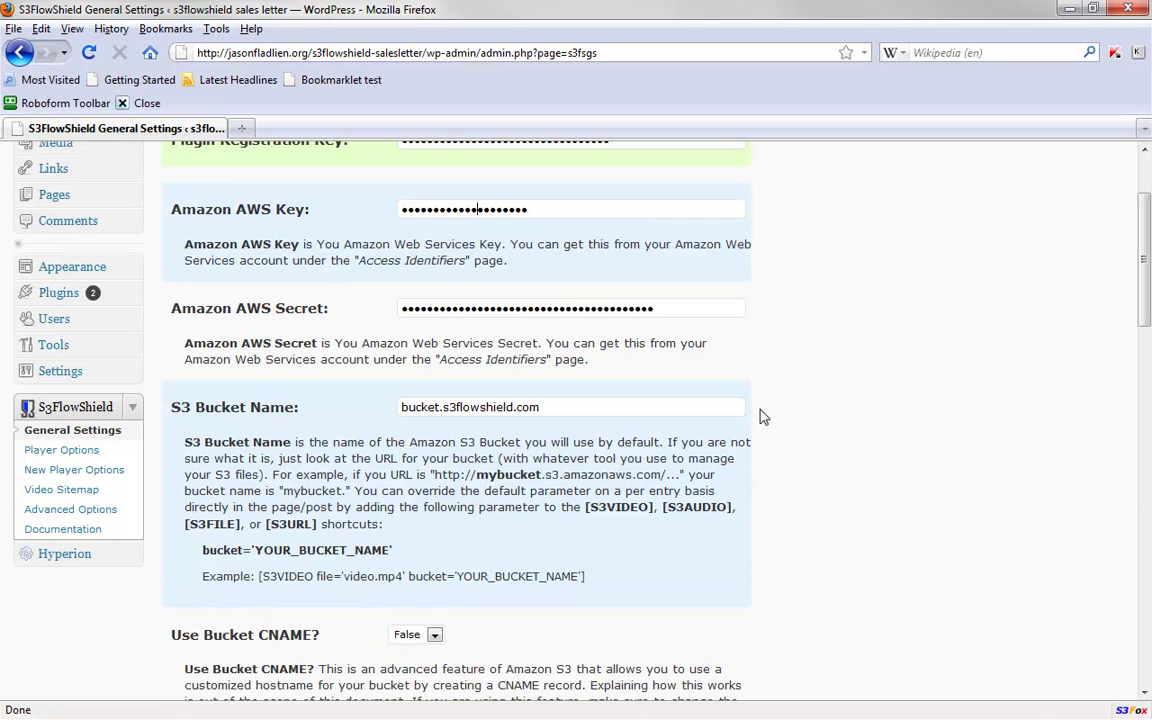
{"action": "left_click", "coordinate": [586, 412]}
{"action": "left_click_drag", "start_coordinate": [586, 412], "coordinate": [397, 409]}
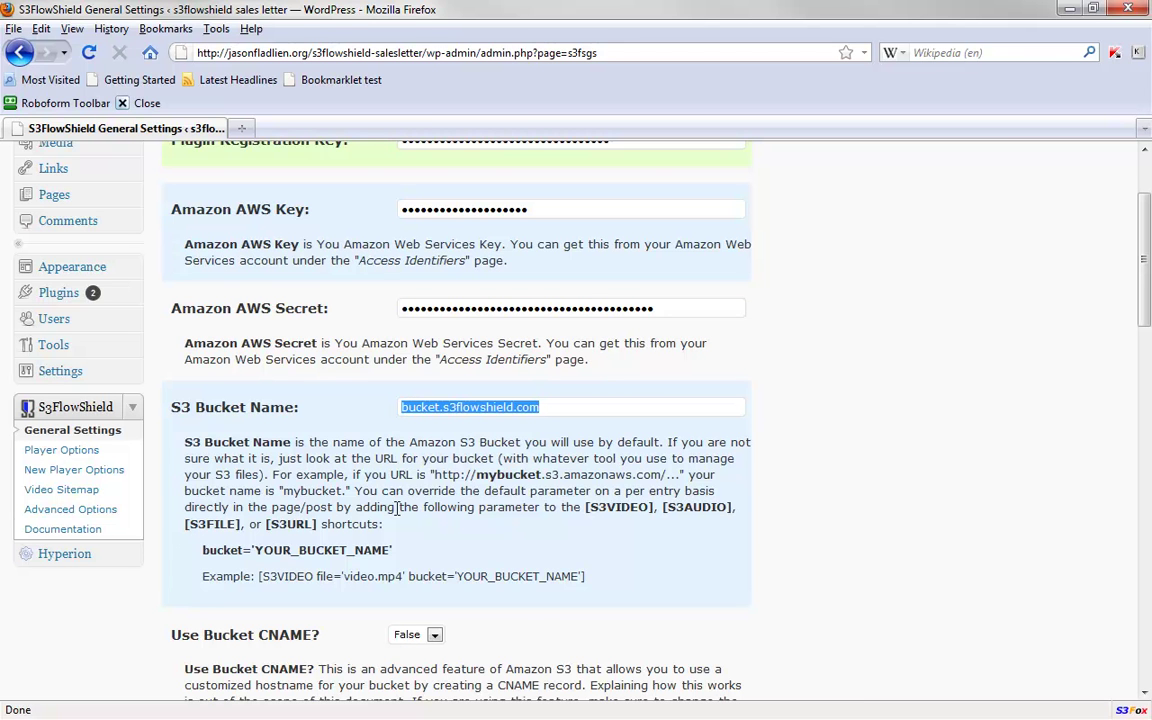
{"action": "left_click_drag", "start_coordinate": [384, 525], "coordinate": [183, 448]}
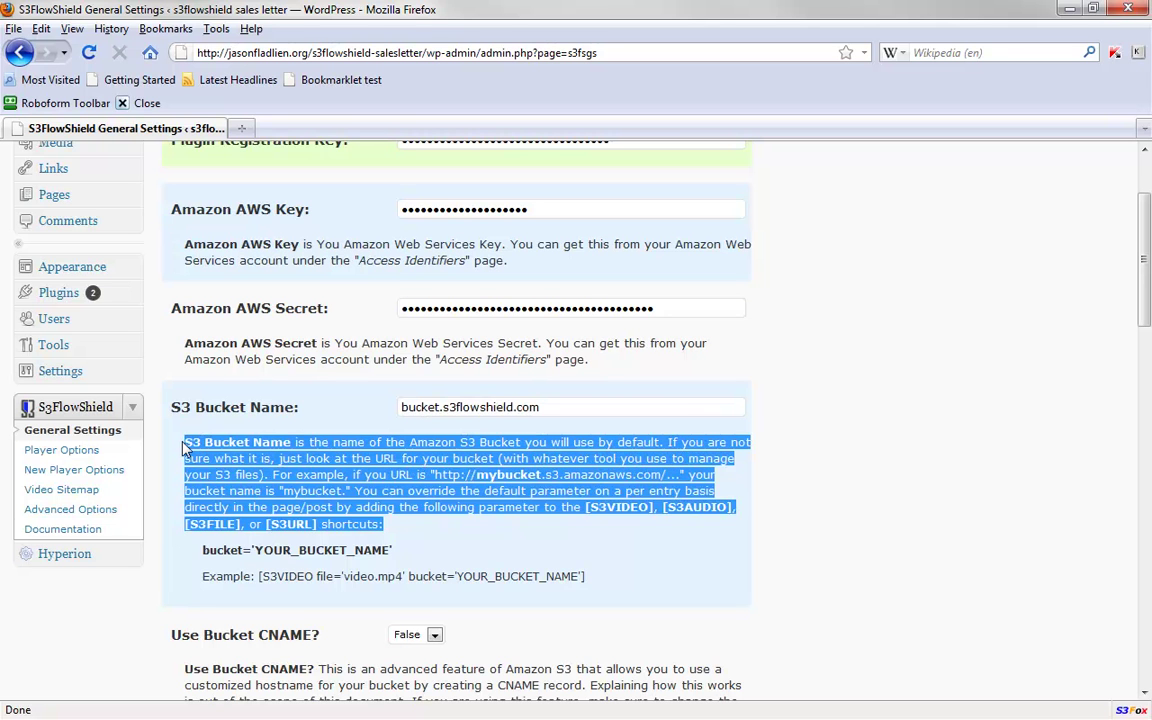
{"action": "left_click_drag", "start_coordinate": [548, 404], "coordinate": [325, 405]}
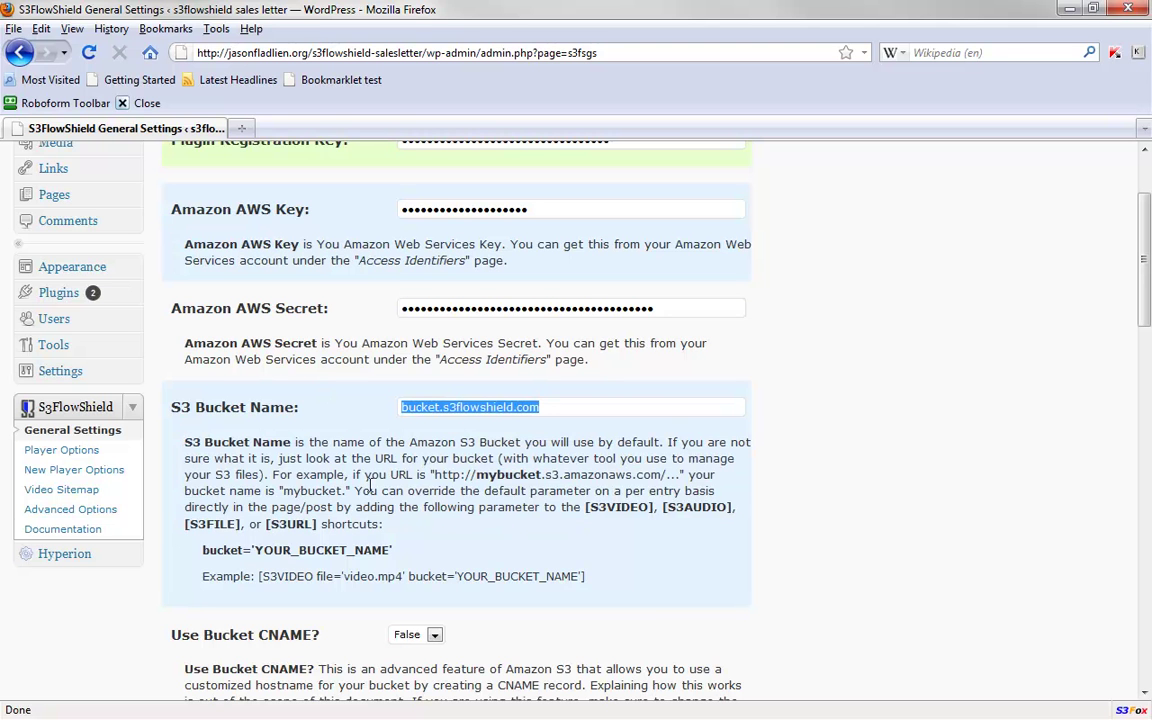
{"action": "left_click", "coordinate": [226, 576]}
{"action": "left_click_drag", "start_coordinate": [390, 550], "coordinate": [198, 550]}
Highlight the URL Expiration Time setting and its expire example line.
{"action": "scroll", "coordinate": [812, 505], "scroll_direction": "down", "scroll_amount": 10}
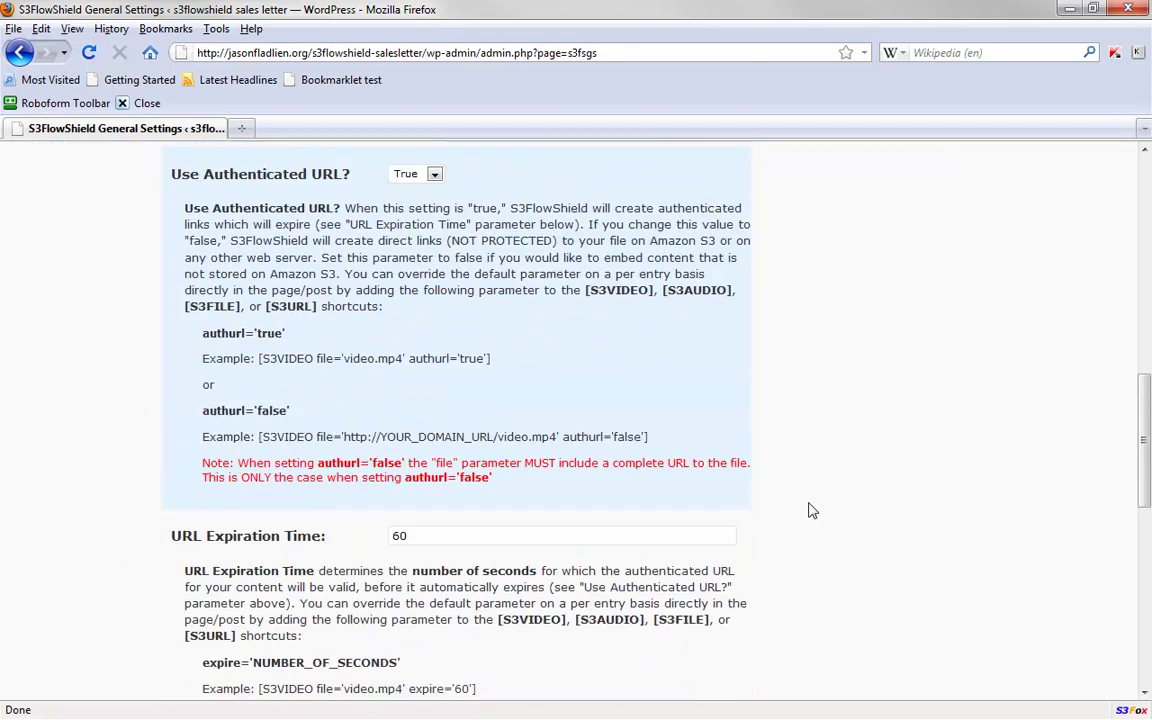
{"action": "scroll", "coordinate": [812, 511], "scroll_direction": "down", "scroll_amount": 2}
{"action": "left_click_drag", "start_coordinate": [190, 148], "coordinate": [492, 437]}
{"action": "left_click", "coordinate": [493, 437]}
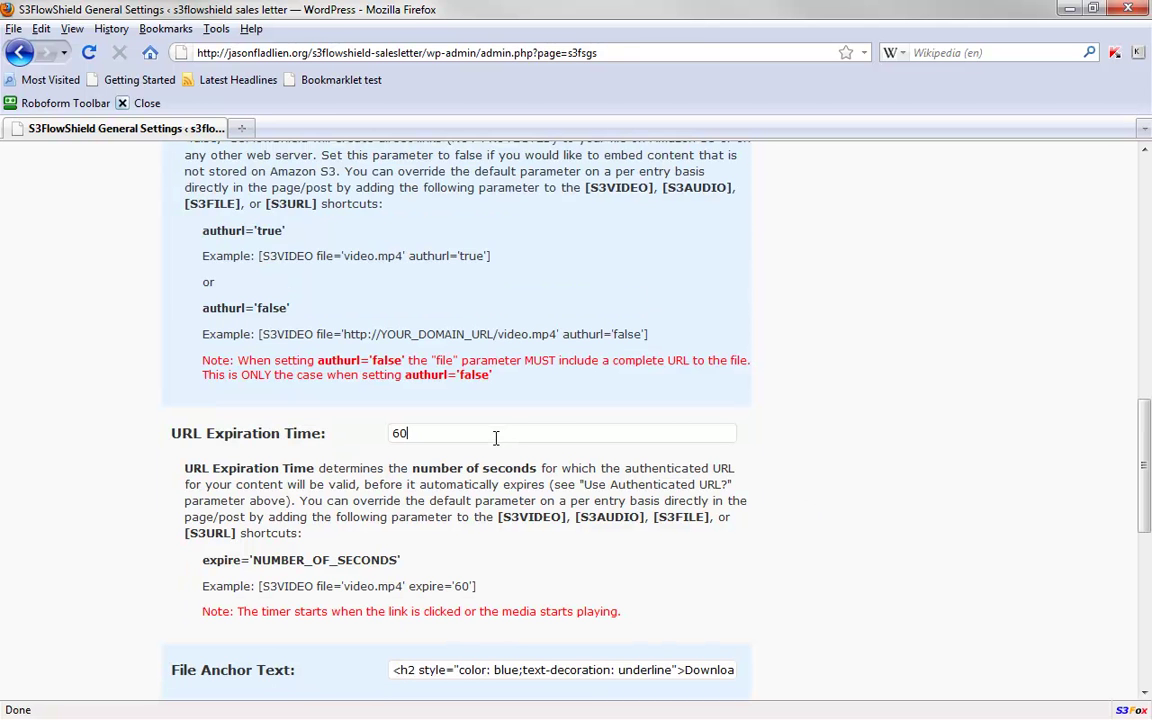
{"action": "left_click_drag", "start_coordinate": [477, 588], "coordinate": [221, 589]}
{"action": "left_click", "coordinate": [184, 609]}
Go over the remaining option descriptions, including the File Anchor Text setting.
{"action": "scroll", "coordinate": [615, 507], "scroll_direction": "down", "scroll_amount": 2}
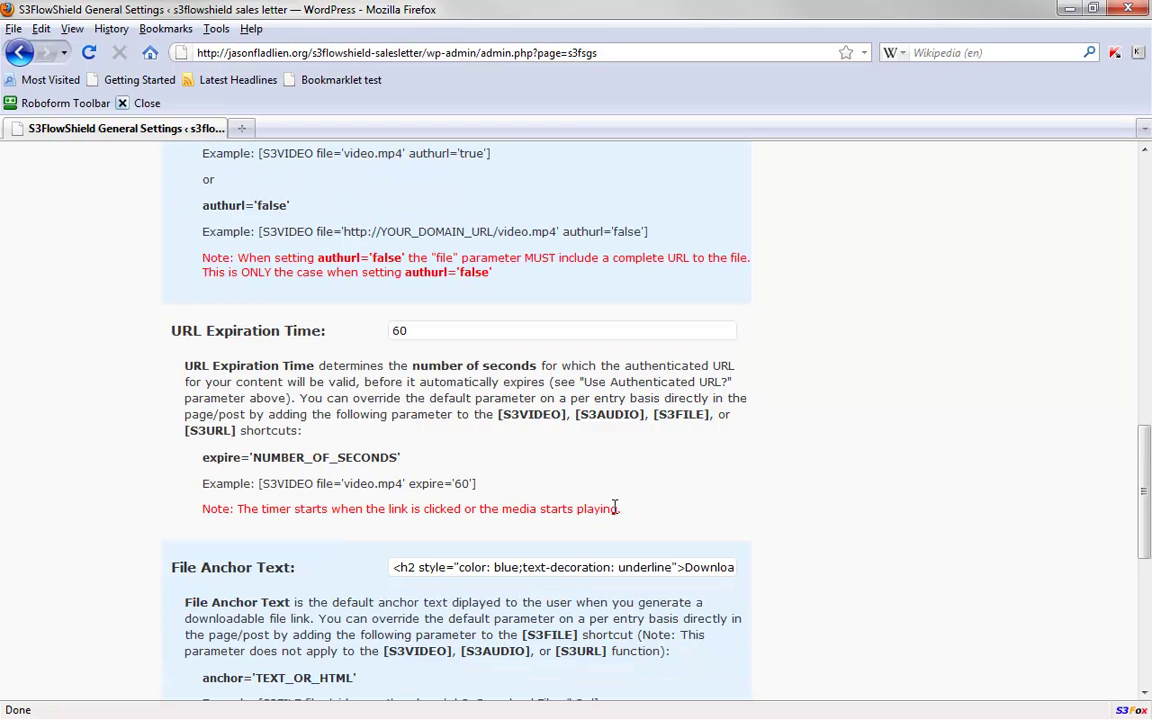
{"action": "scroll", "coordinate": [875, 555], "scroll_direction": "down", "scroll_amount": 2}
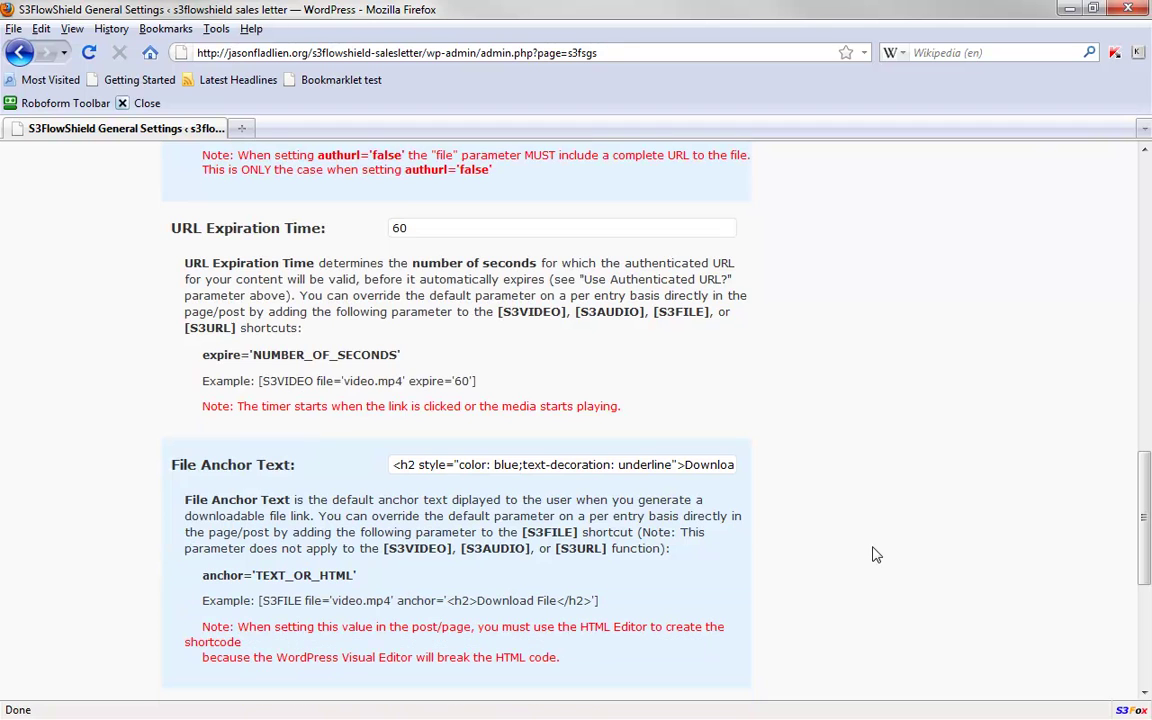
{"action": "left_click_drag", "start_coordinate": [302, 468], "coordinate": [136, 420]}
{"action": "left_click", "coordinate": [168, 427]}
{"action": "scroll", "coordinate": [686, 532], "scroll_direction": "down", "scroll_amount": 2}
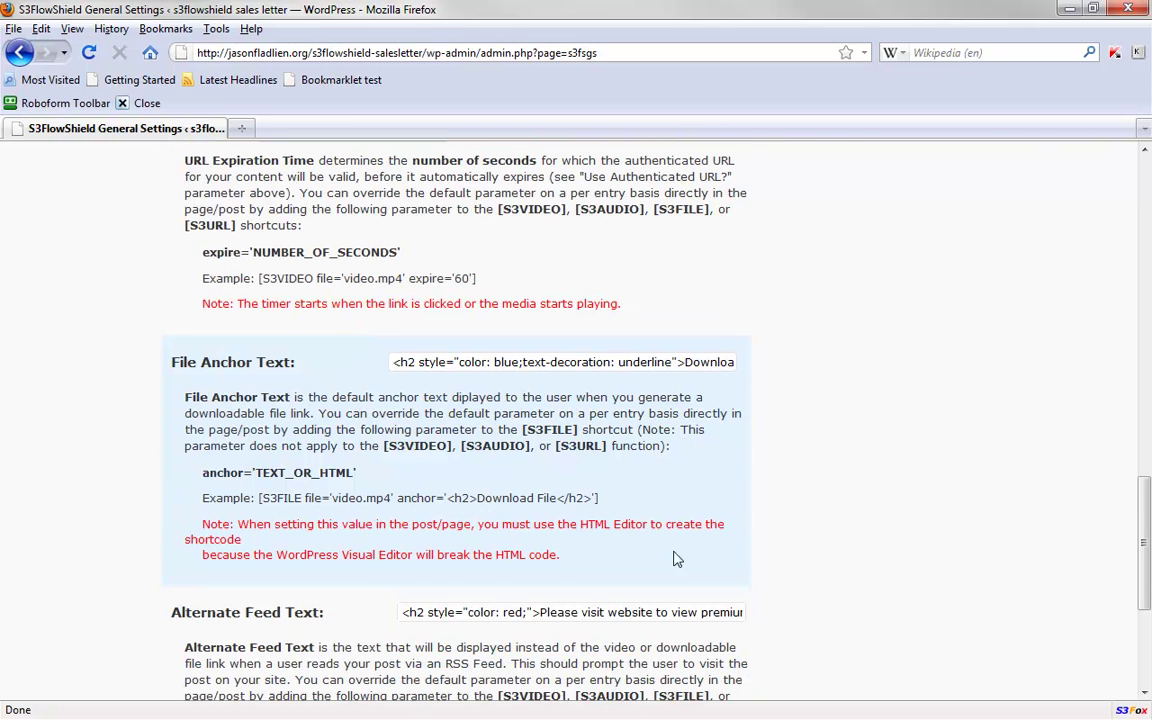
{"action": "left_click_drag", "start_coordinate": [692, 363], "coordinate": [807, 357]}
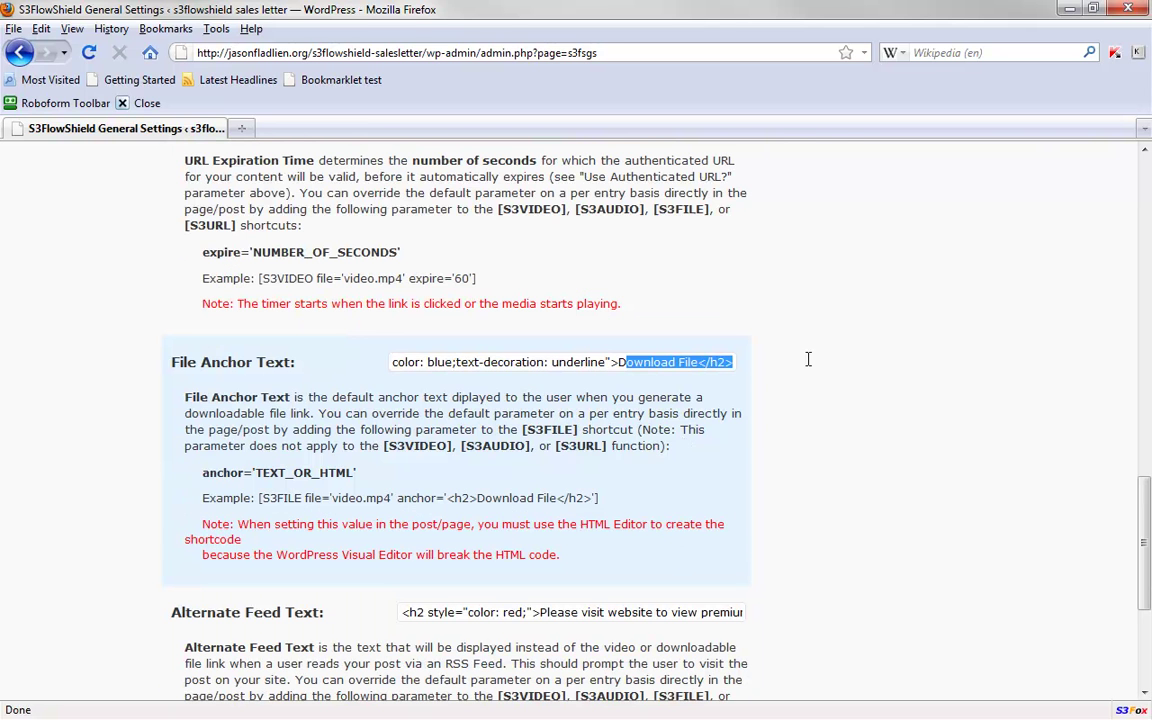
{"action": "left_click", "coordinate": [954, 459]}
{"action": "scroll", "coordinate": [954, 459], "scroll_direction": "down", "scroll_amount": 2}
{"action": "scroll", "coordinate": [407, 565], "scroll_direction": "down", "scroll_amount": 2}
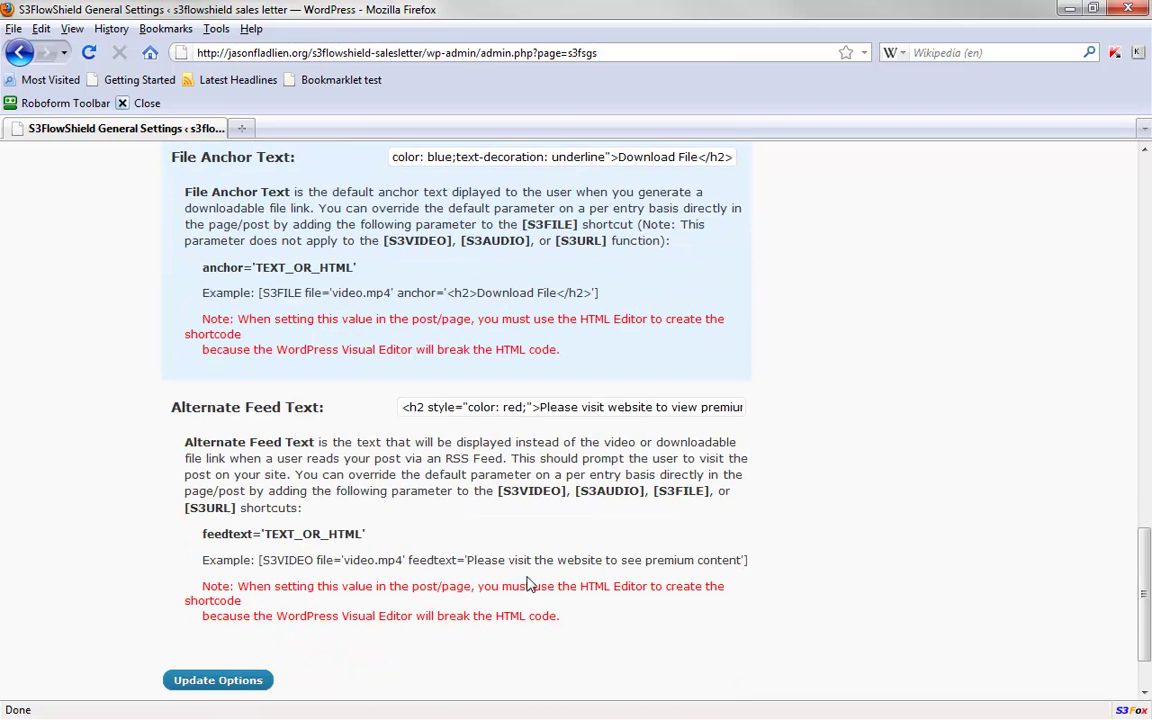
{"action": "scroll", "coordinate": [862, 643], "scroll_direction": "up", "scroll_amount": 20}
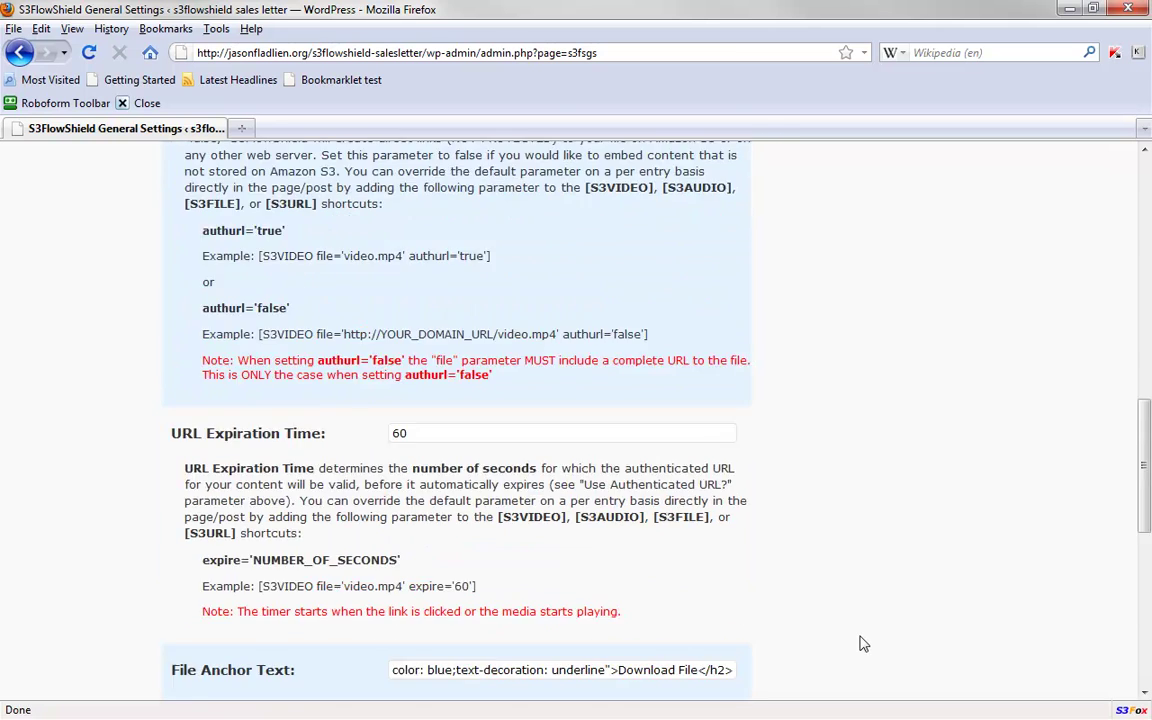
{"action": "scroll", "coordinate": [862, 643], "scroll_direction": "up", "scroll_amount": 4}
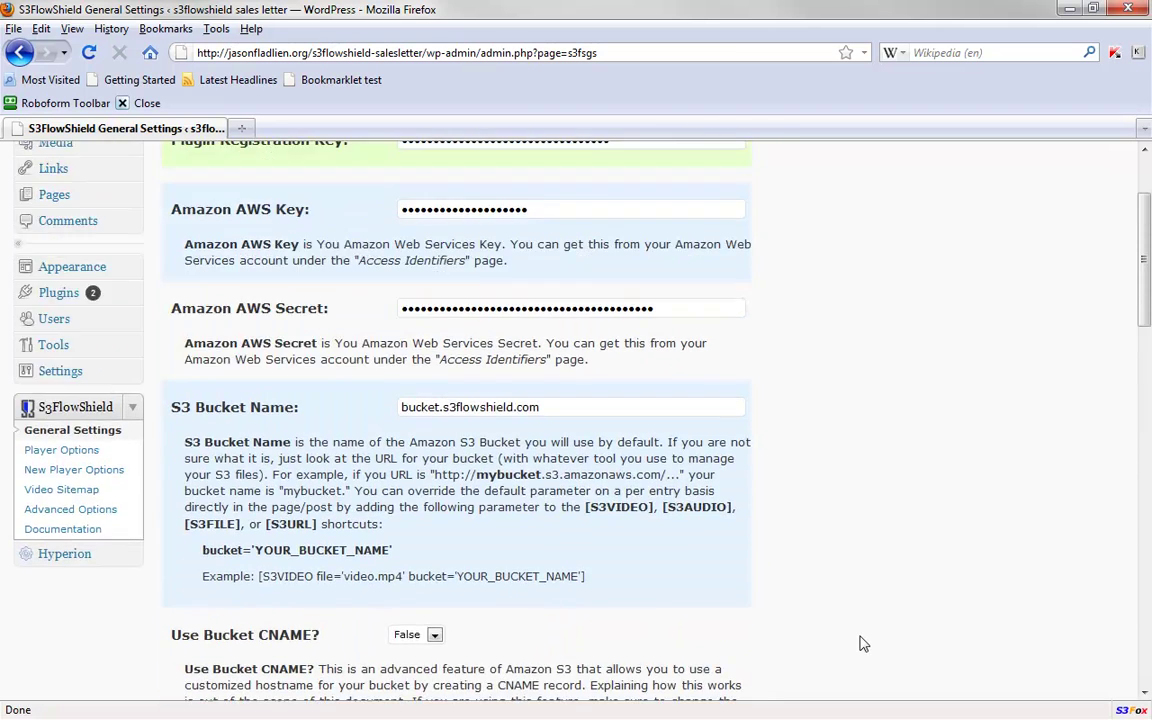
Show New Player Options' Commercial Player tab: player enabled, 5-second logo display time.
{"action": "left_click", "coordinate": [112, 573]}
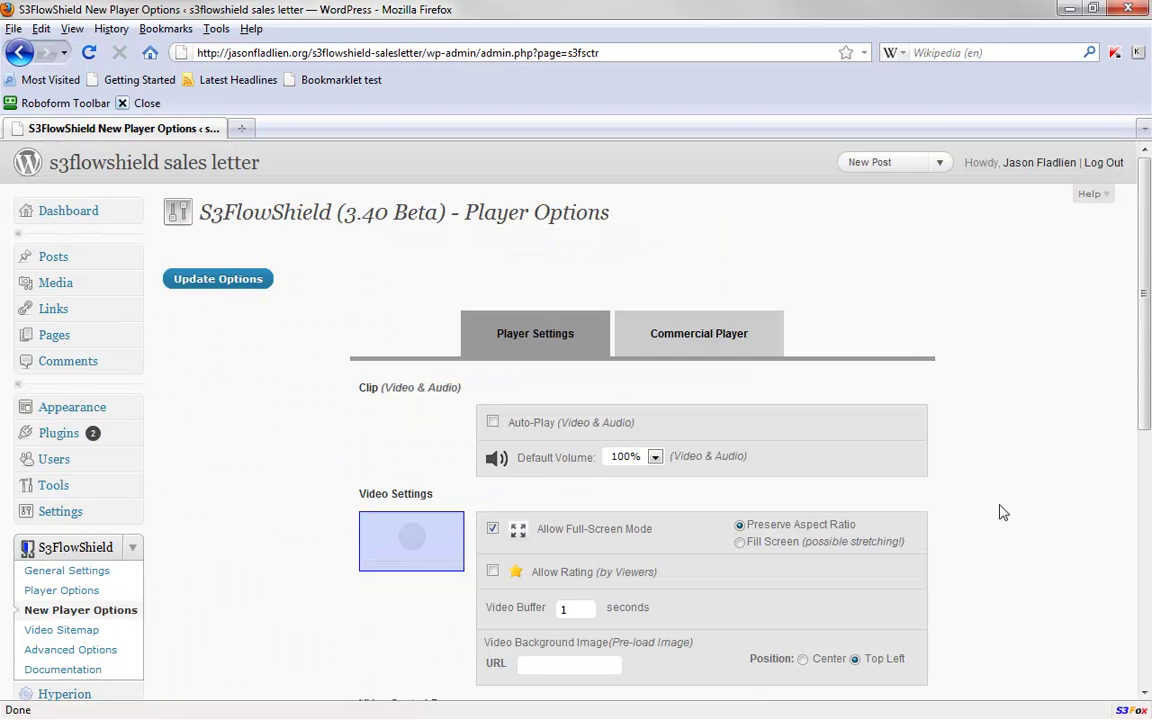
{"action": "scroll", "coordinate": [1003, 512], "scroll_direction": "down", "scroll_amount": 2}
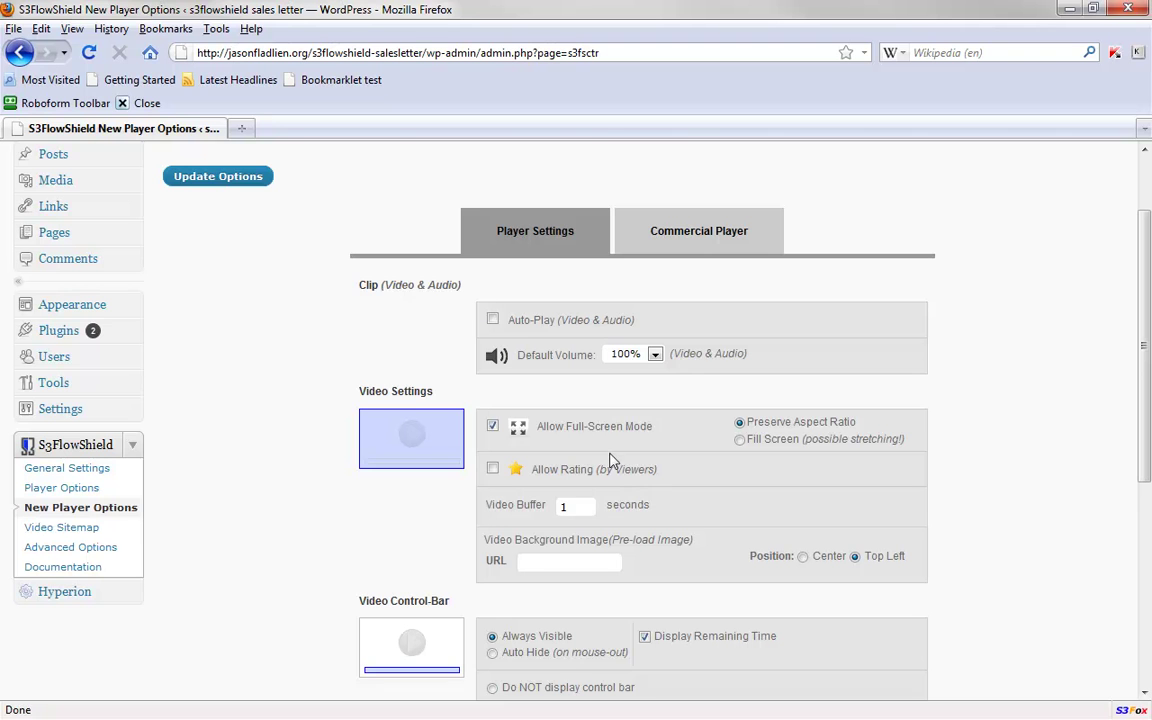
{"action": "left_click", "coordinate": [724, 236]}
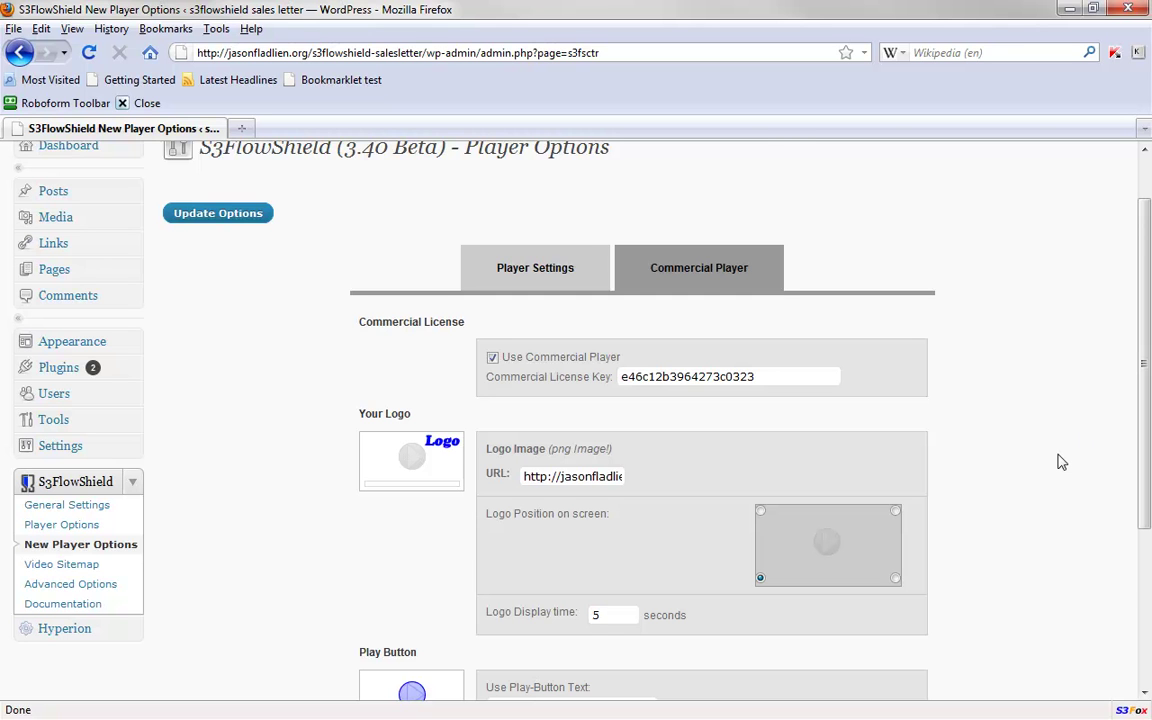
{"action": "scroll", "coordinate": [901, 495], "scroll_direction": "down", "scroll_amount": 2}
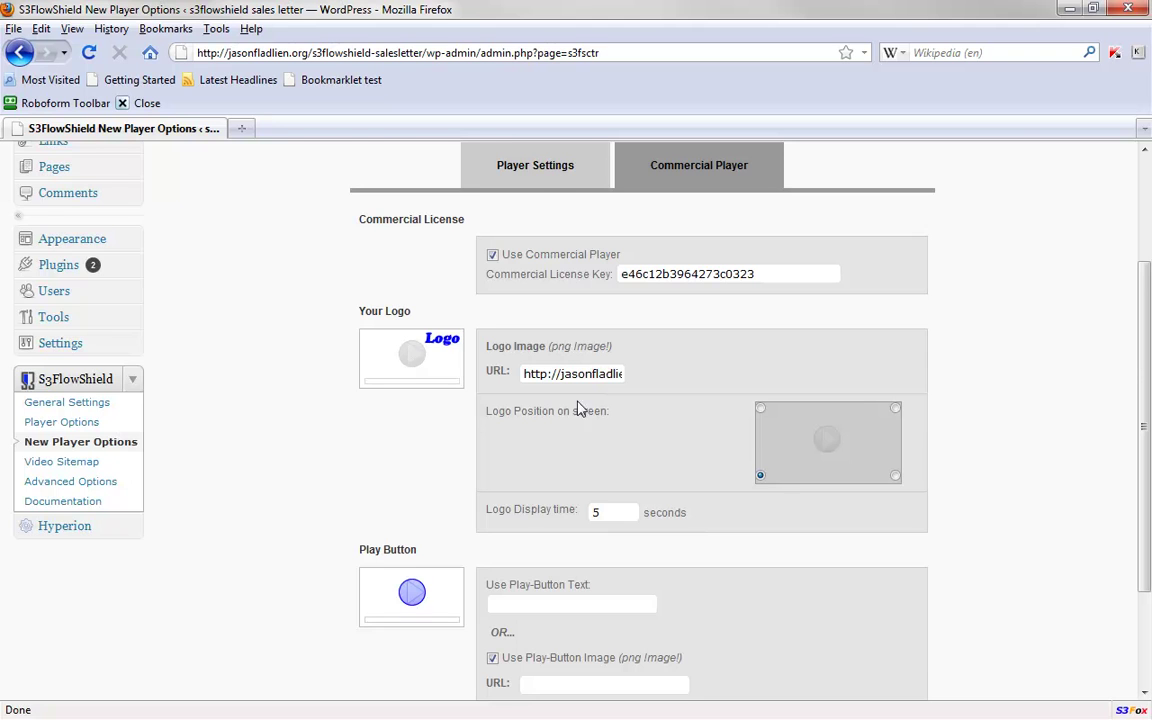
{"action": "scroll", "coordinate": [552, 440], "scroll_direction": "up", "scroll_amount": 2}
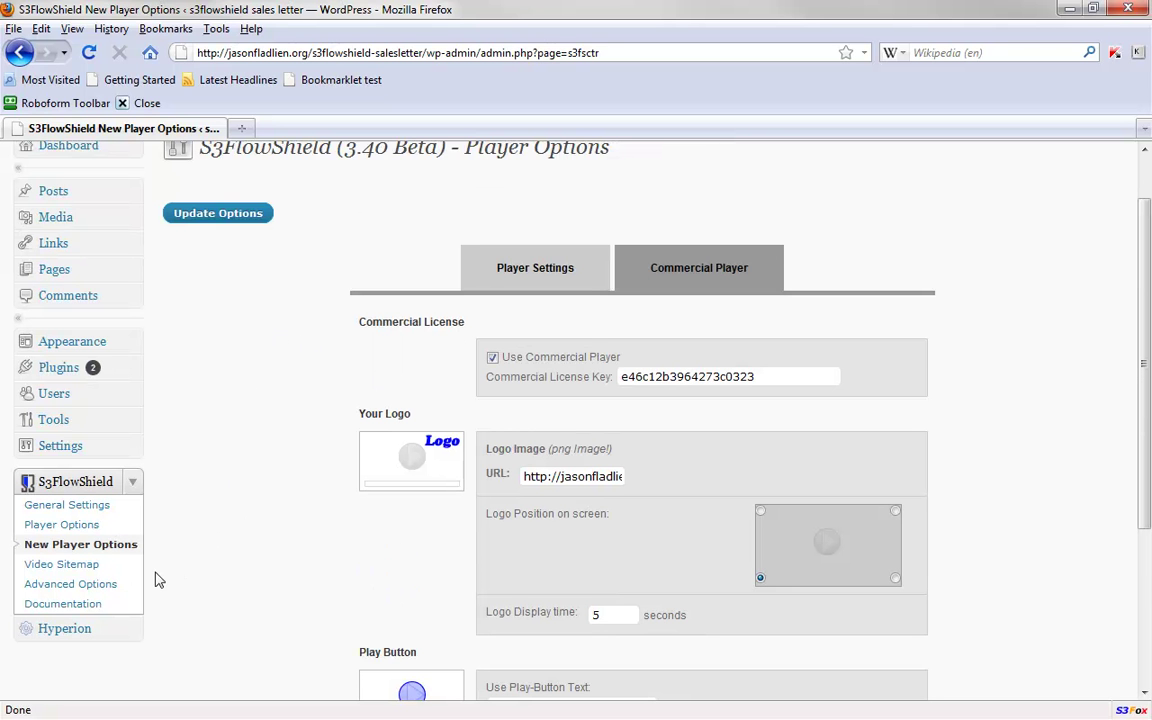
Enable video sitemaps named videositemap.xml in Video Sitemap options and return to the top.
{"action": "left_click", "coordinate": [86, 572]}
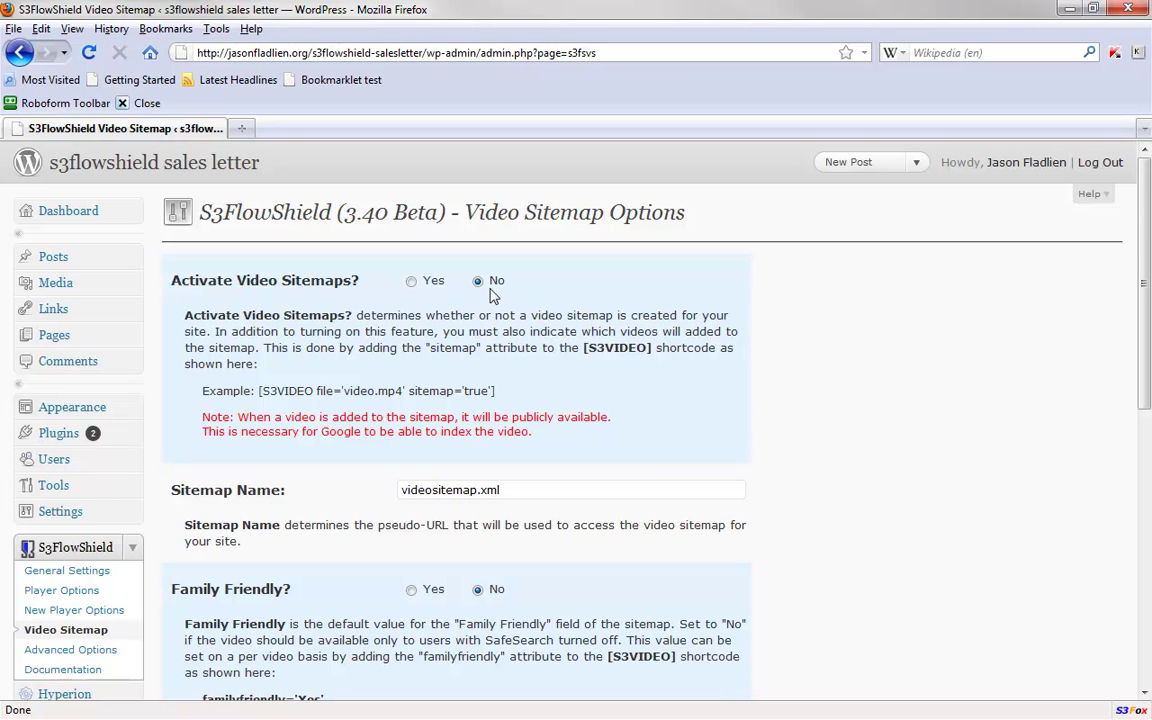
{"action": "left_click", "coordinate": [410, 281]}
{"action": "scroll", "coordinate": [710, 418], "scroll_direction": "down", "scroll_amount": 4}
{"action": "scroll", "coordinate": [710, 418], "scroll_direction": "down", "scroll_amount": 6}
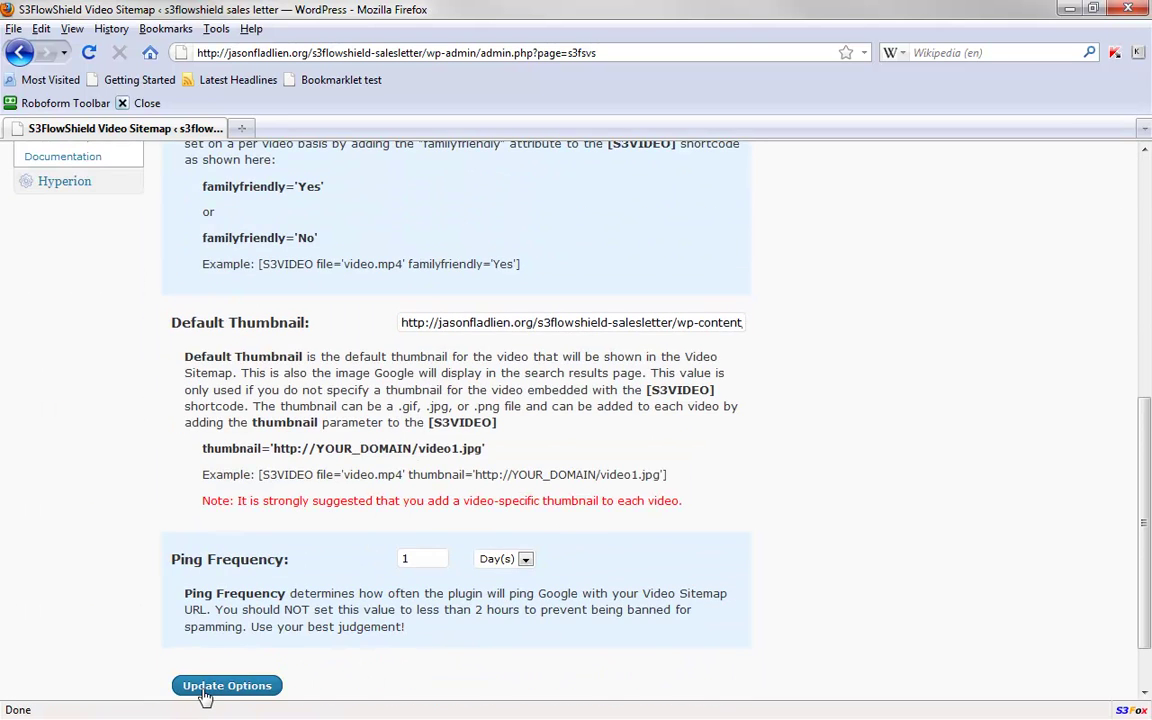
{"action": "scroll", "coordinate": [205, 695], "scroll_direction": "up", "scroll_amount": 6}
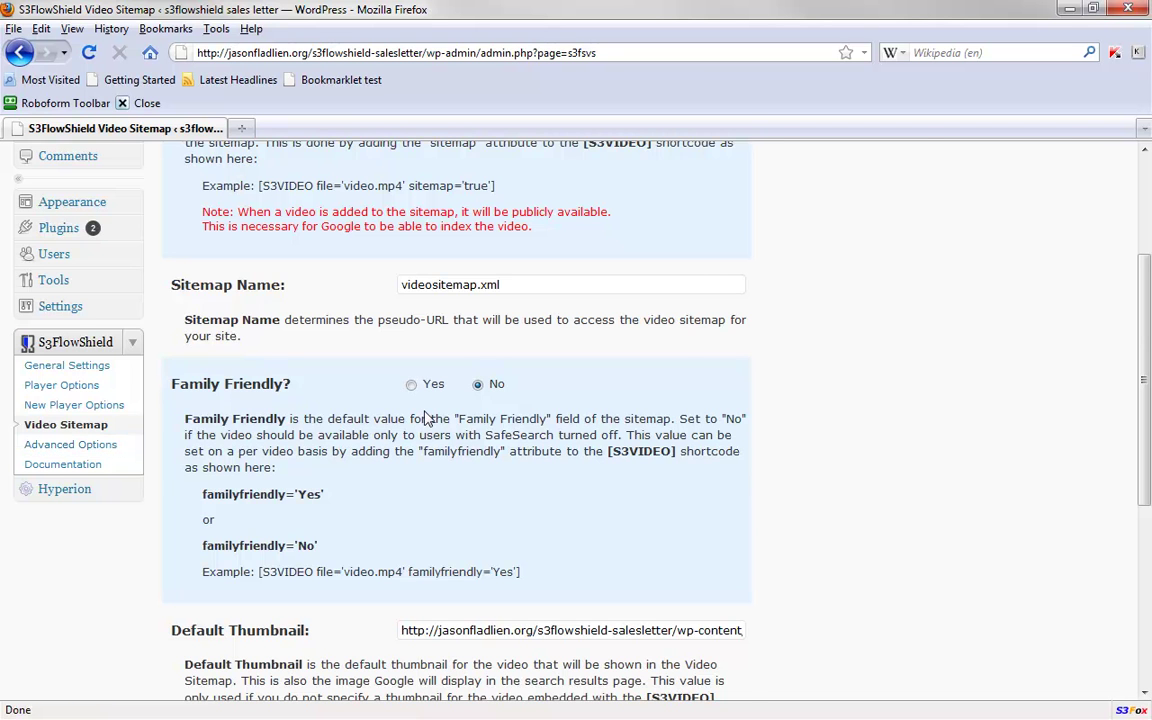
{"action": "scroll", "coordinate": [425, 418], "scroll_direction": "up", "scroll_amount": 2}
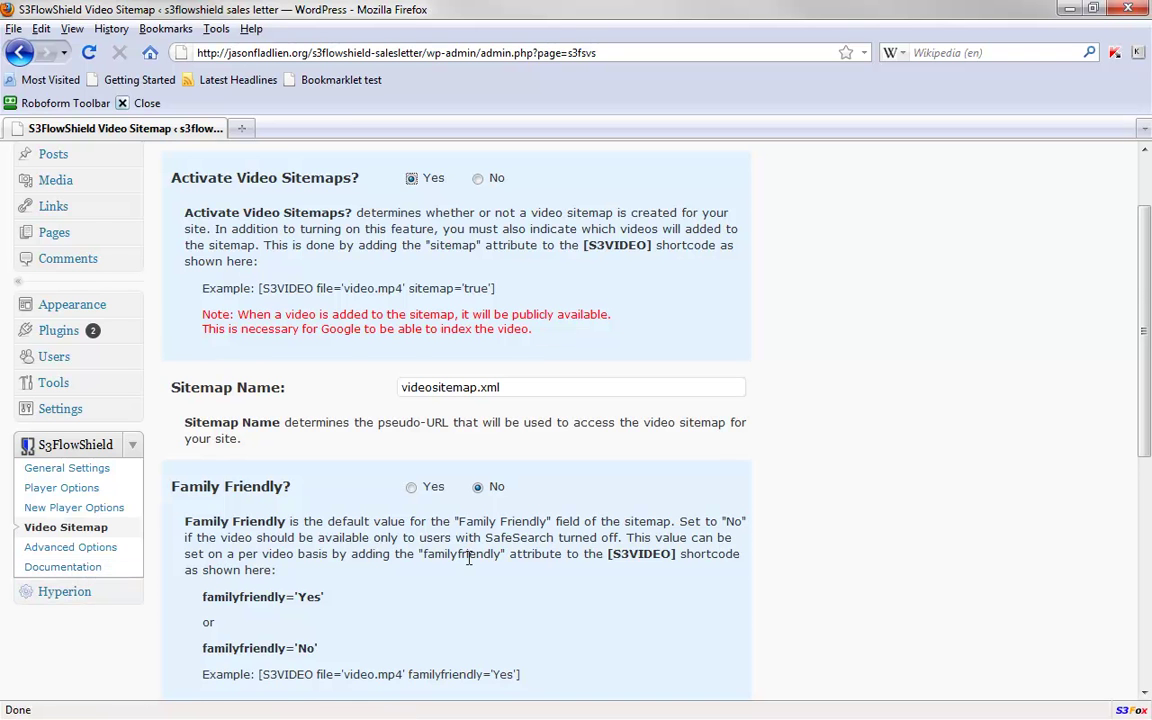
{"action": "scroll", "coordinate": [465, 566], "scroll_direction": "up", "scroll_amount": 2}
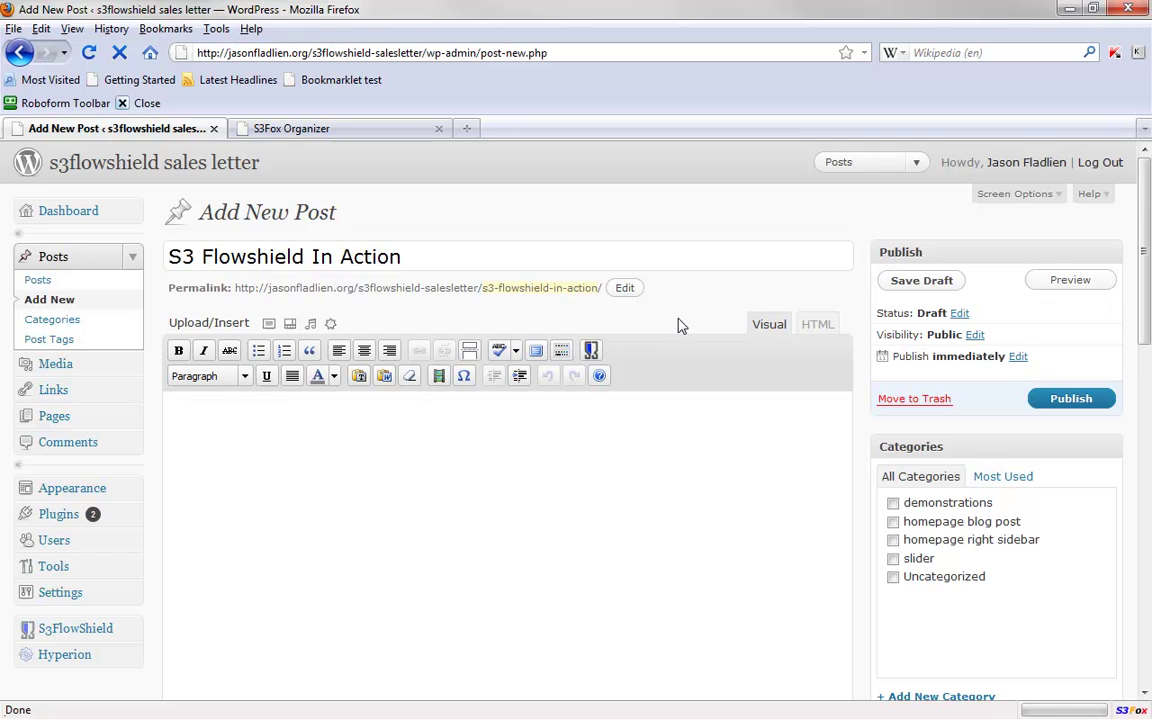
Bring up the S3FlowShield Insert dialog from the post editor toolbar.
{"action": "left_click", "coordinate": [591, 352]}
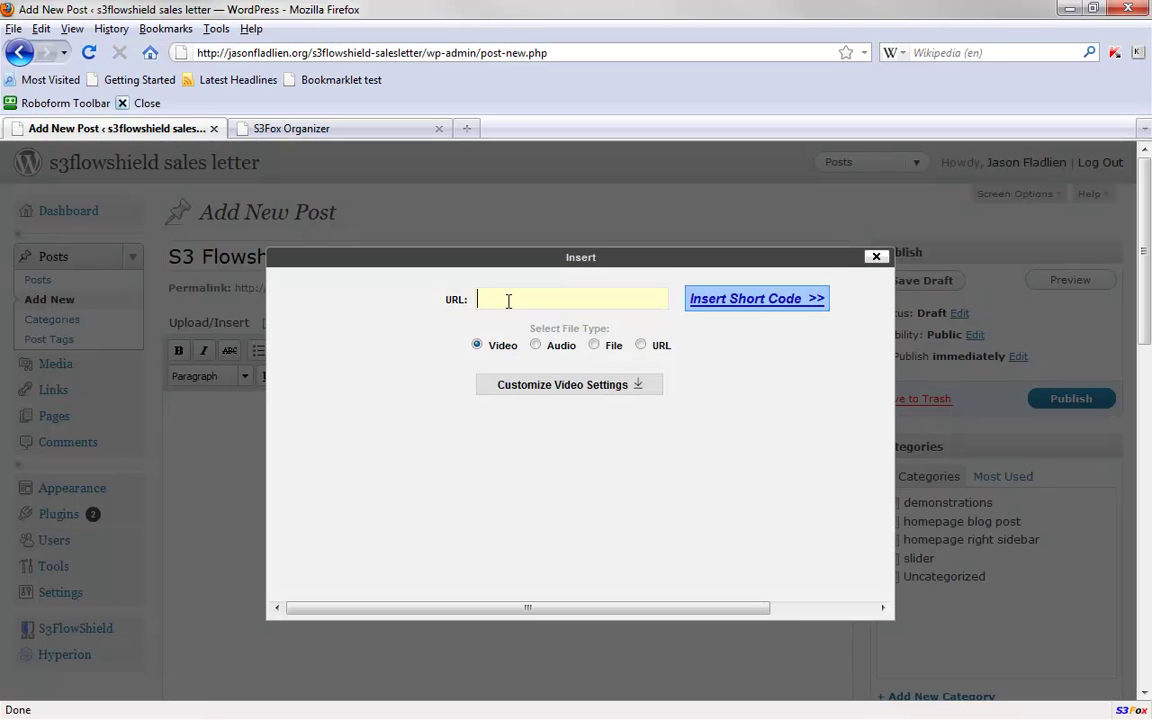
Copy the salesvideos/ path from bucket.s3flowshield.com in S3Fox into the Insert URL field.
{"action": "left_click", "coordinate": [324, 131]}
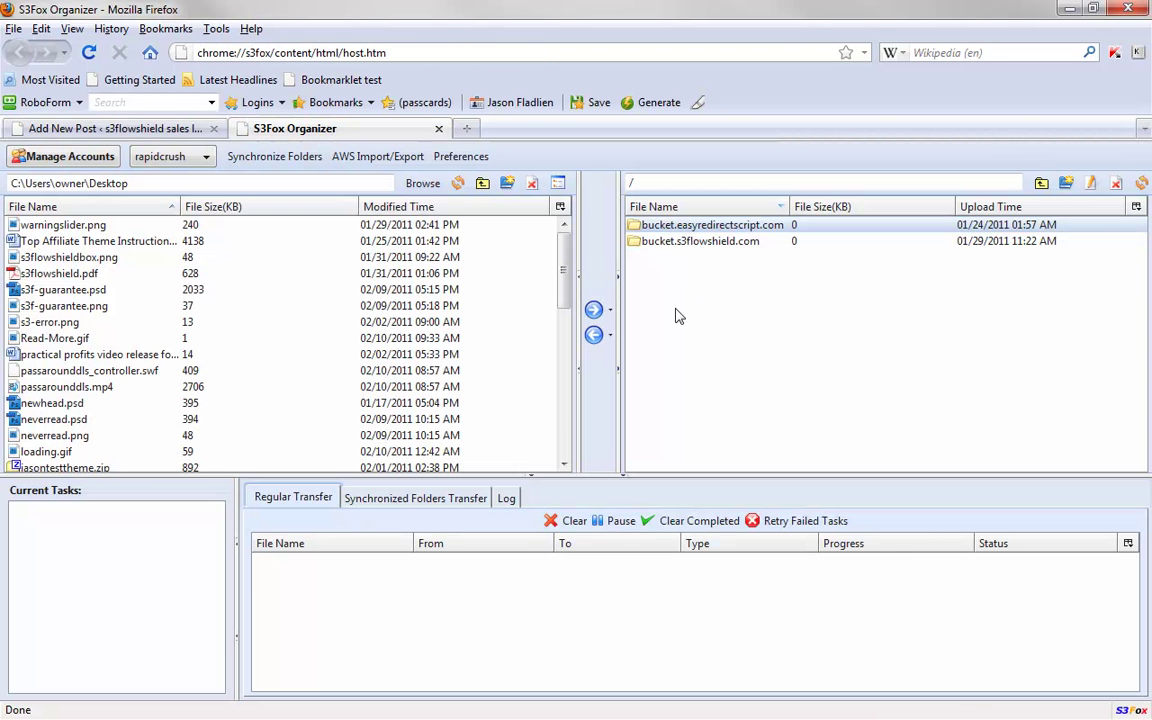
{"action": "left_click", "coordinate": [715, 245]}
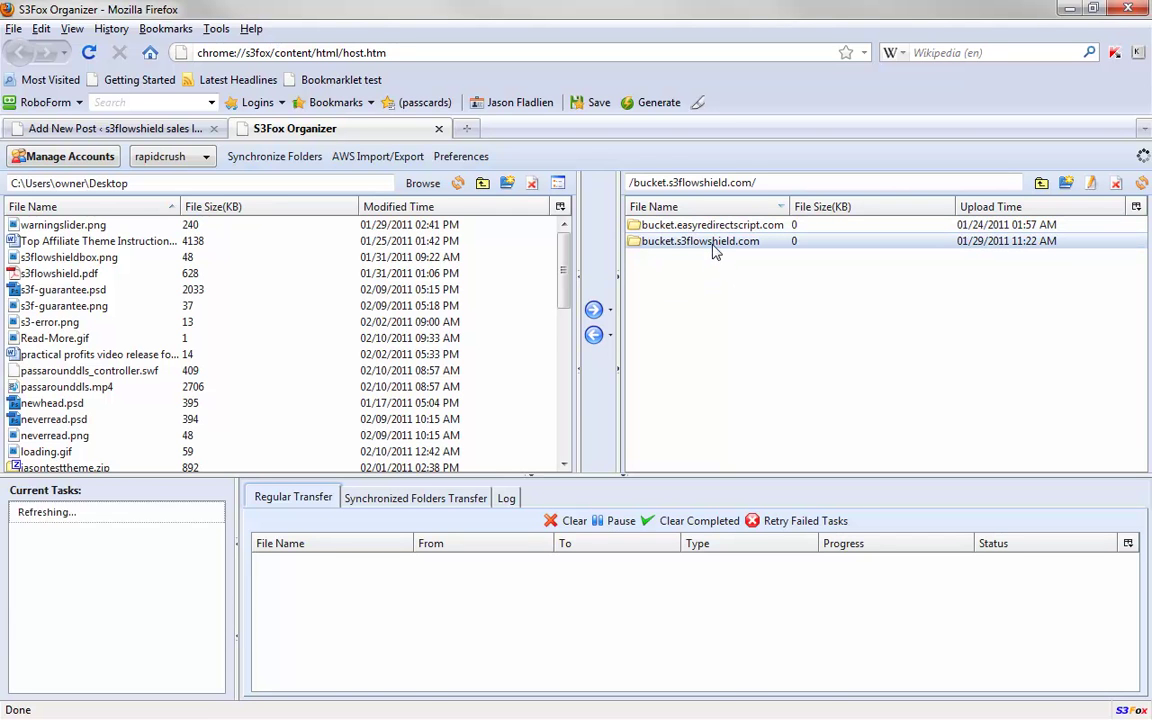
{"action": "double_click", "coordinate": [715, 245]}
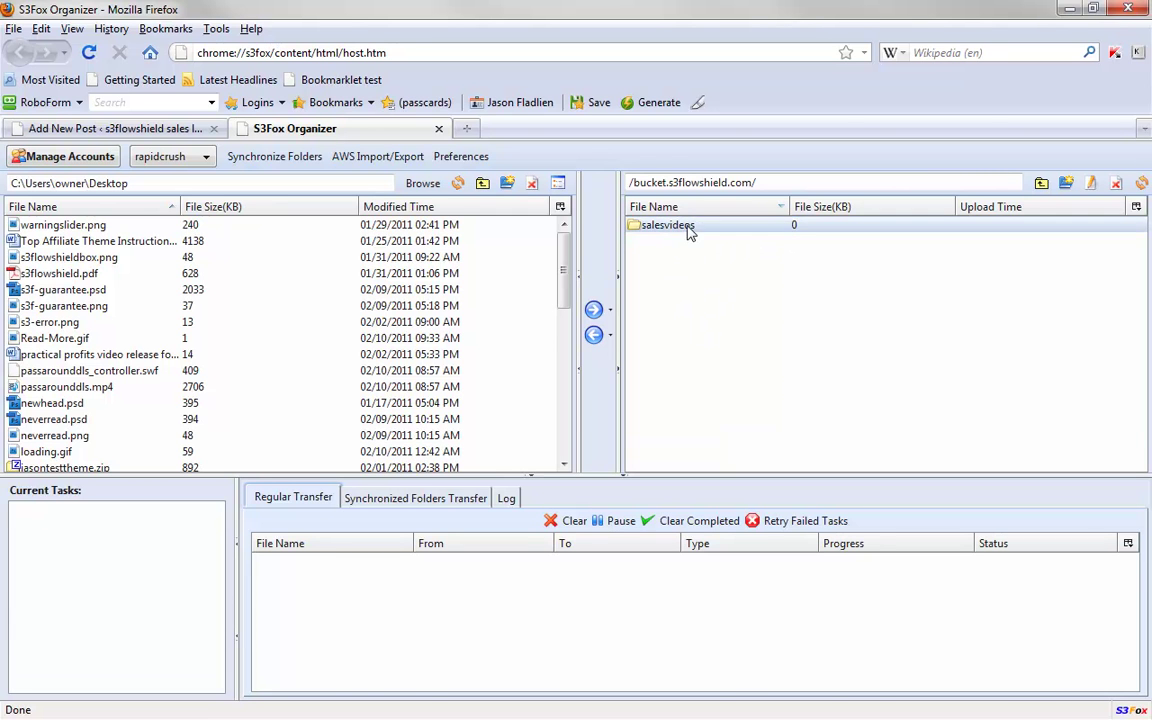
{"action": "double_click", "coordinate": [680, 228]}
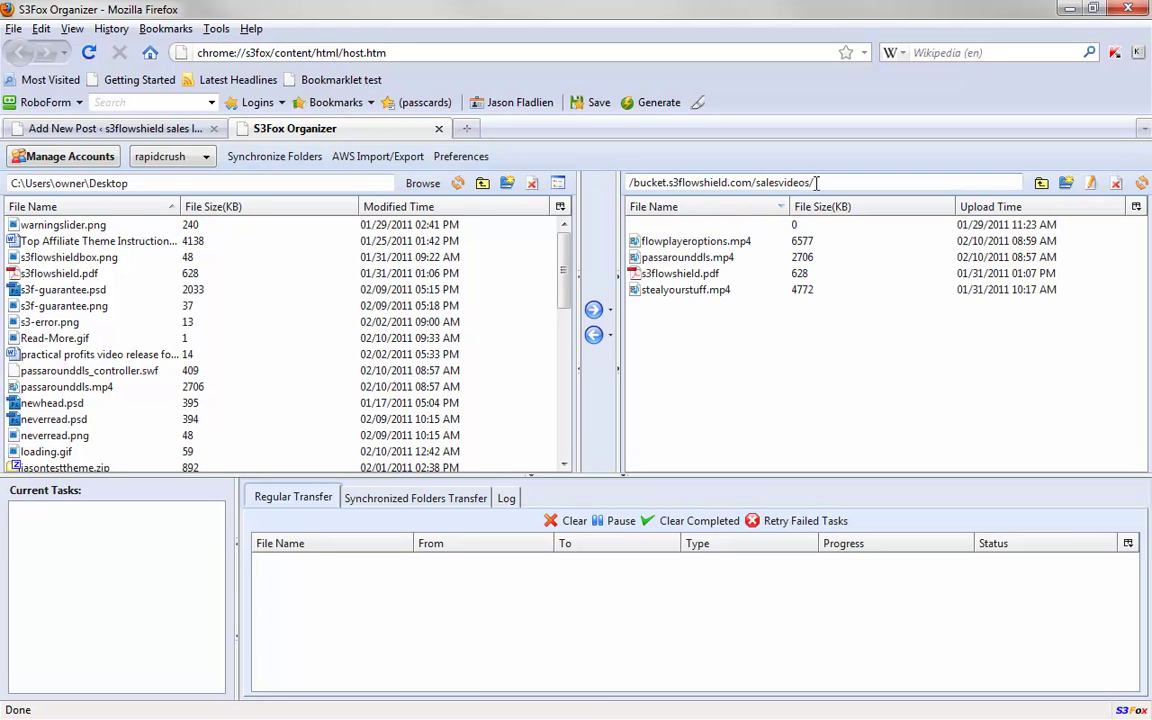
{"action": "left_click_drag", "start_coordinate": [816, 182], "coordinate": [757, 181]}
{"action": "key", "text": "ctrl+c"}
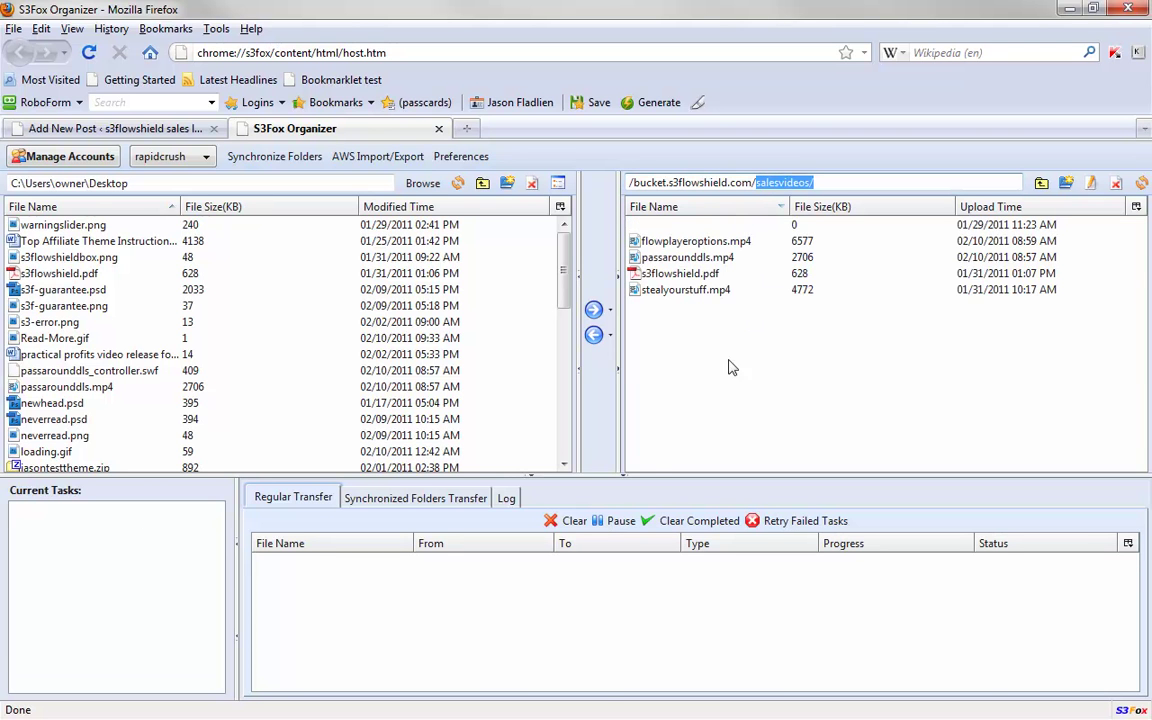
{"action": "left_click", "coordinate": [145, 133]}
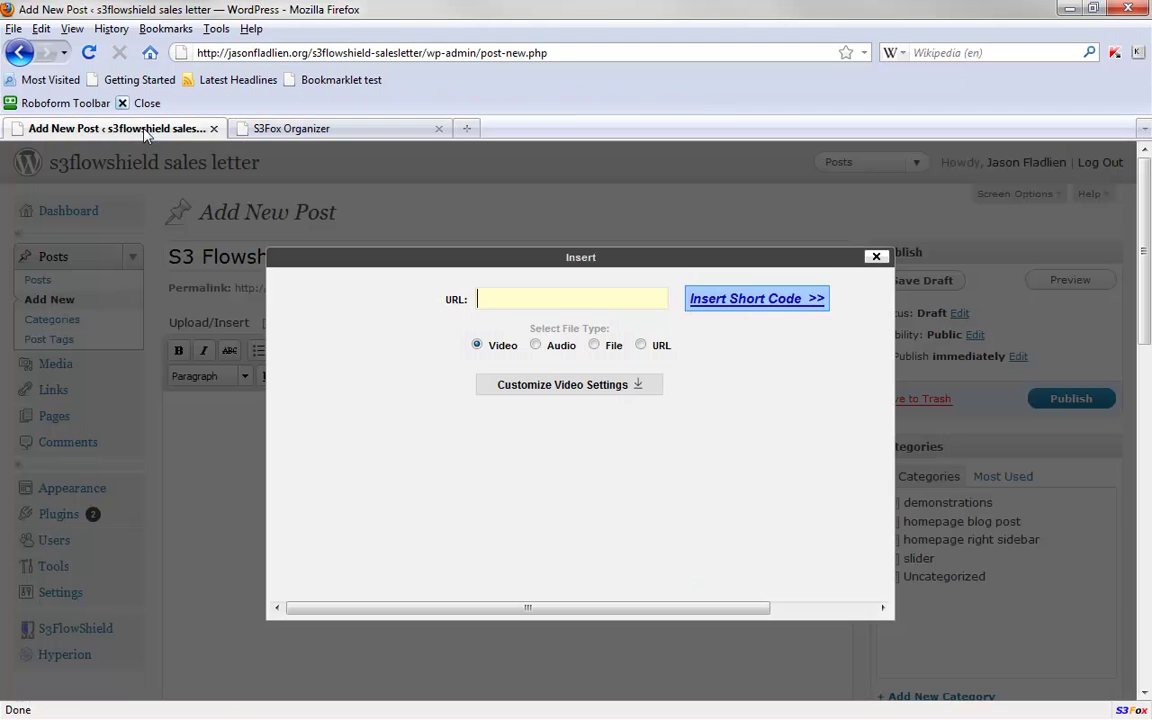
{"action": "key", "text": "ctrl+v"}
Find the flowplayeroptions.mp4 file name in the salesvideos listing and return to the dialog.
{"action": "left_click", "coordinate": [380, 130]}
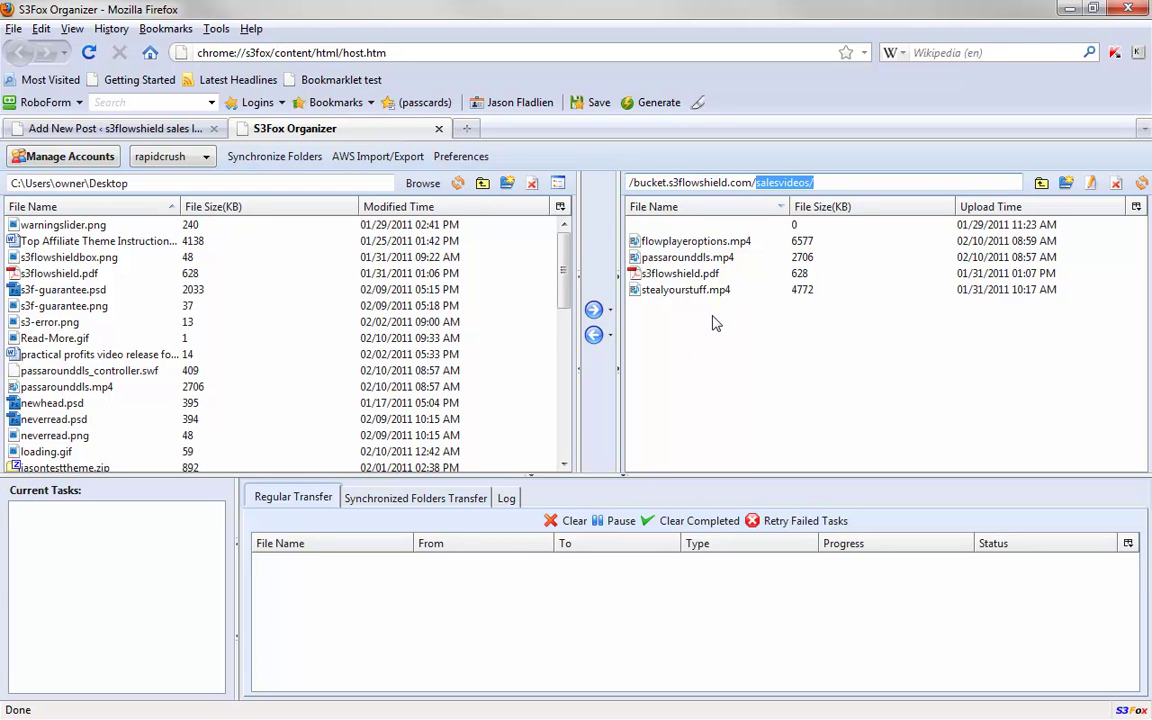
{"action": "left_click", "coordinate": [716, 243]}
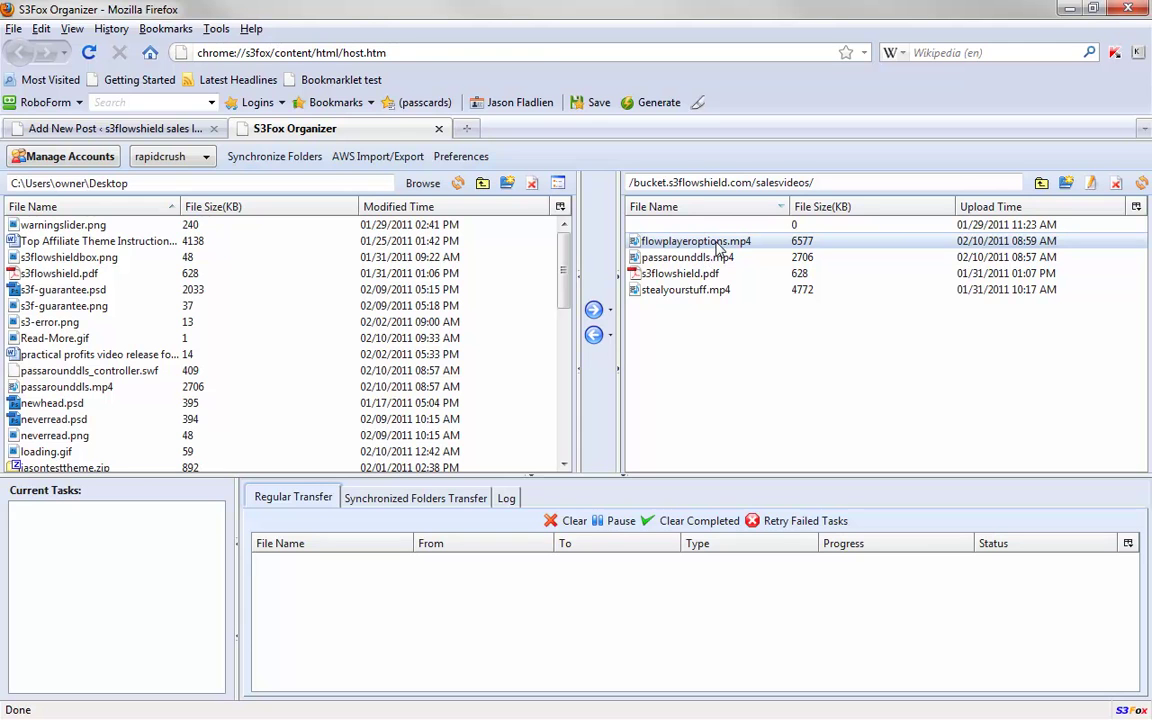
{"action": "key", "text": "ctrl+Tab"}
Complete the URL as salesvideos/flowplayeroptions.mp4 and insert the S3VIDEO shortcode into the post.
{"action": "type", "text": "flowplayeroption"}
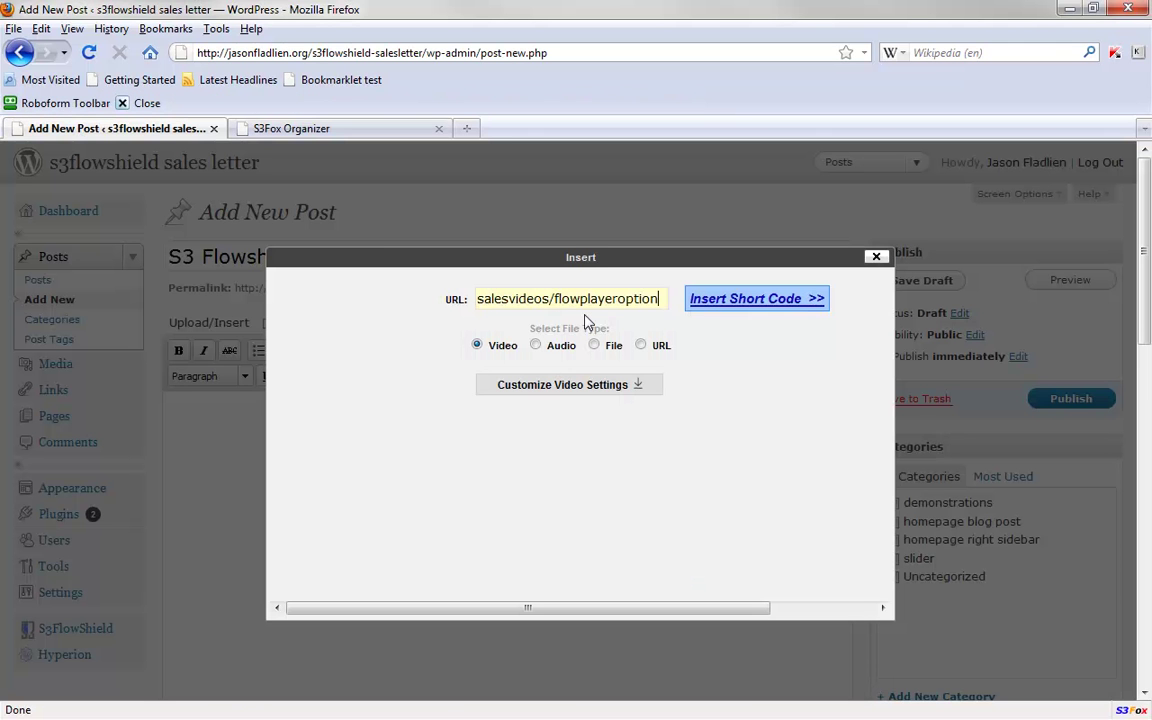
{"action": "type", "text": "s.mp4"}
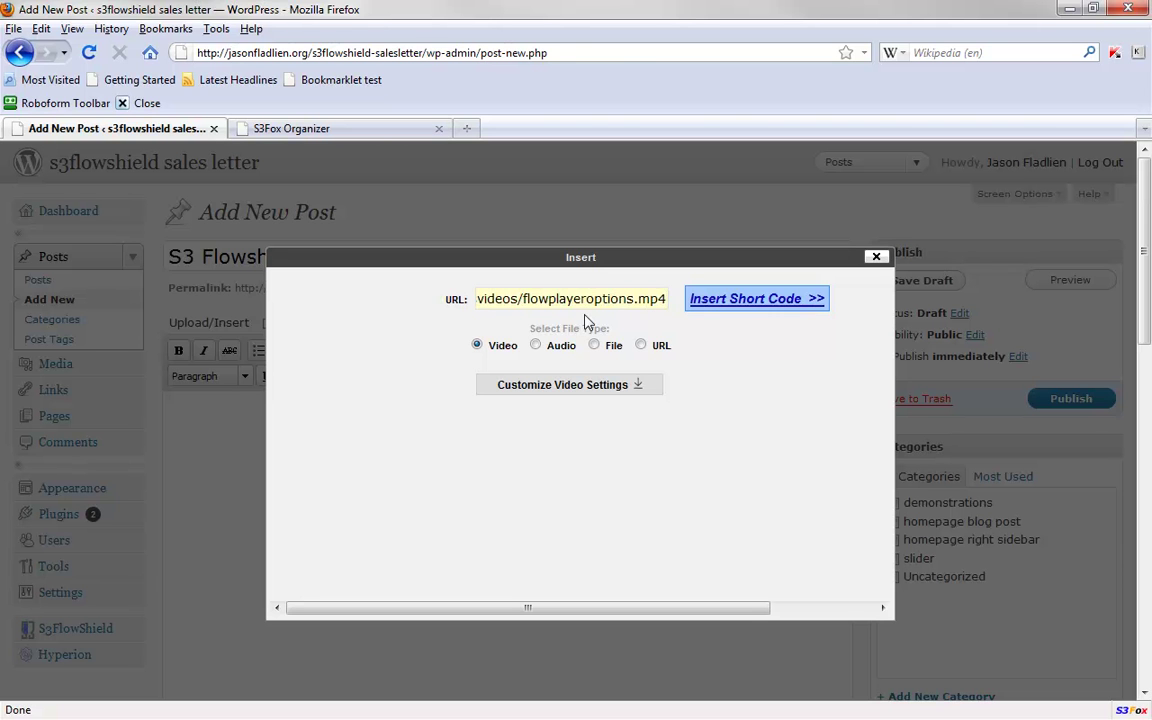
{"action": "left_click", "coordinate": [636, 388]}
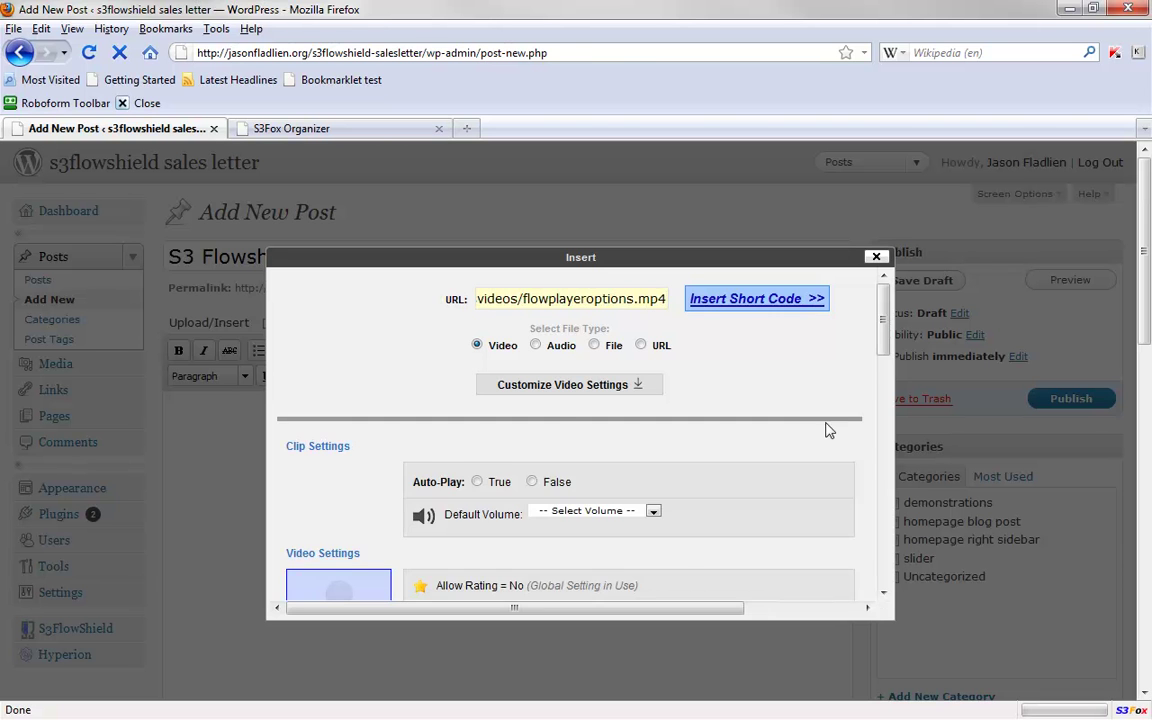
{"action": "scroll", "coordinate": [843, 432], "scroll_direction": "down", "scroll_amount": 2}
{"action": "left_click_drag", "start_coordinate": [883, 372], "coordinate": [848, 308]}
{"action": "left_click", "coordinate": [641, 390]}
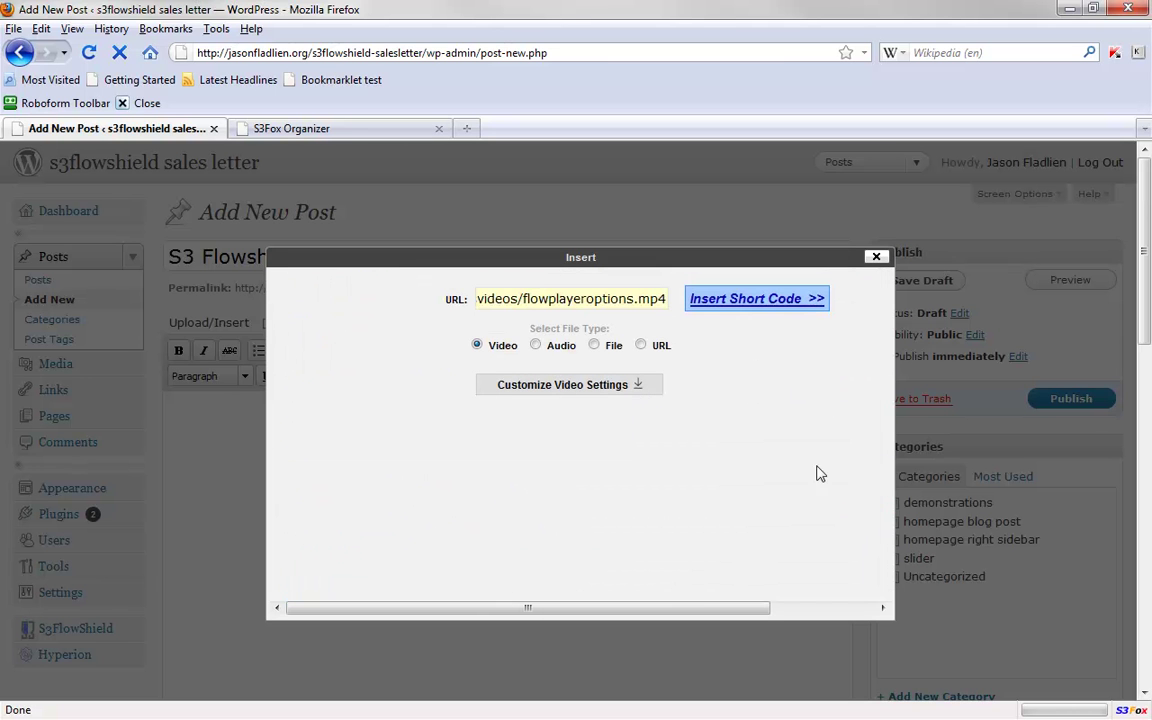
{"action": "left_click", "coordinate": [743, 301]}
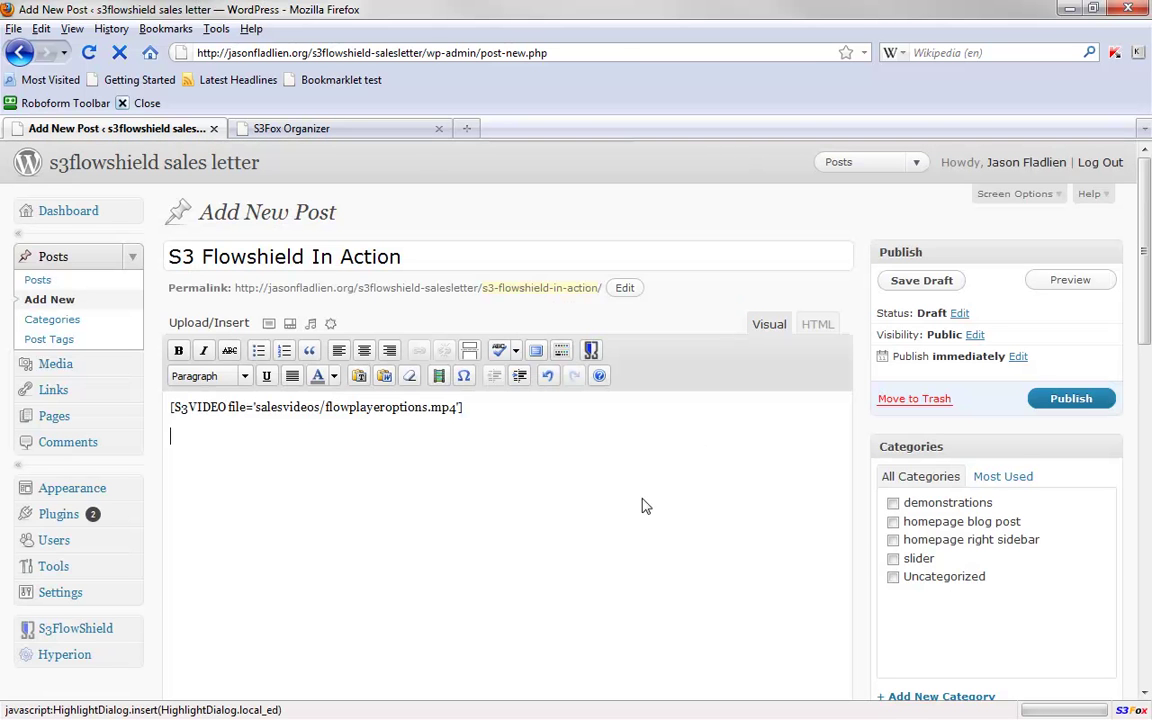
Publish 'S3 Flowshield In Action' and scroll its live page to the embedded video player.
{"action": "left_click", "coordinate": [1078, 404]}
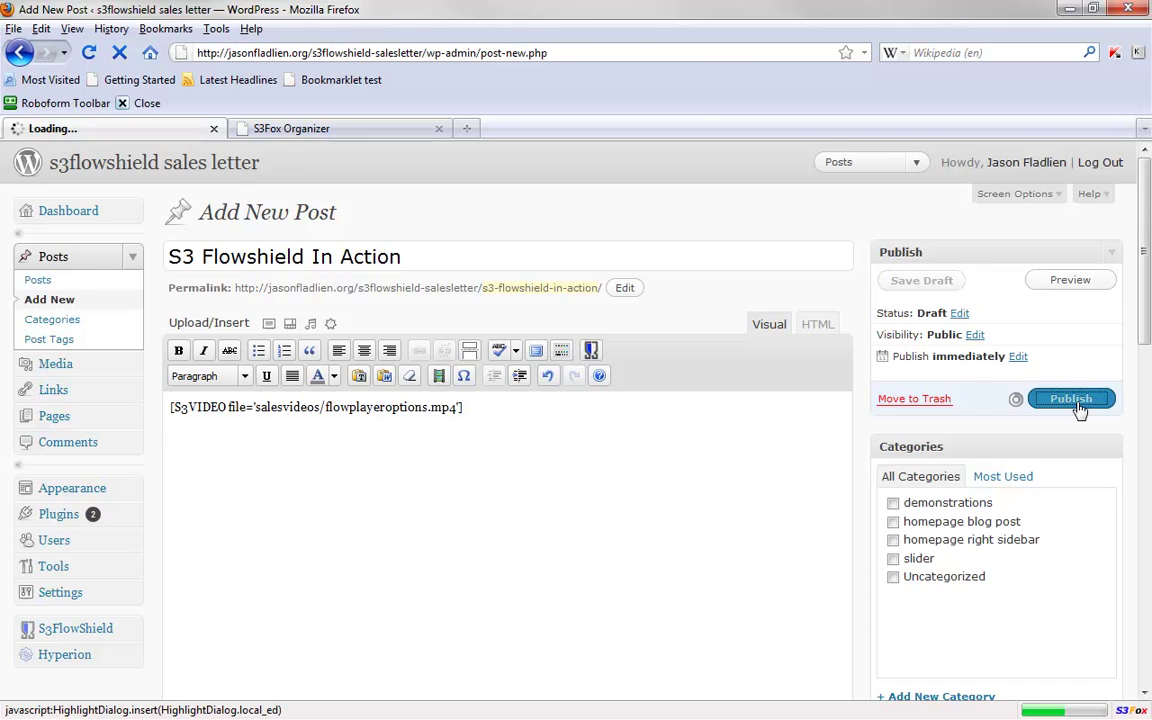
{"action": "left_click", "coordinate": [300, 249]}
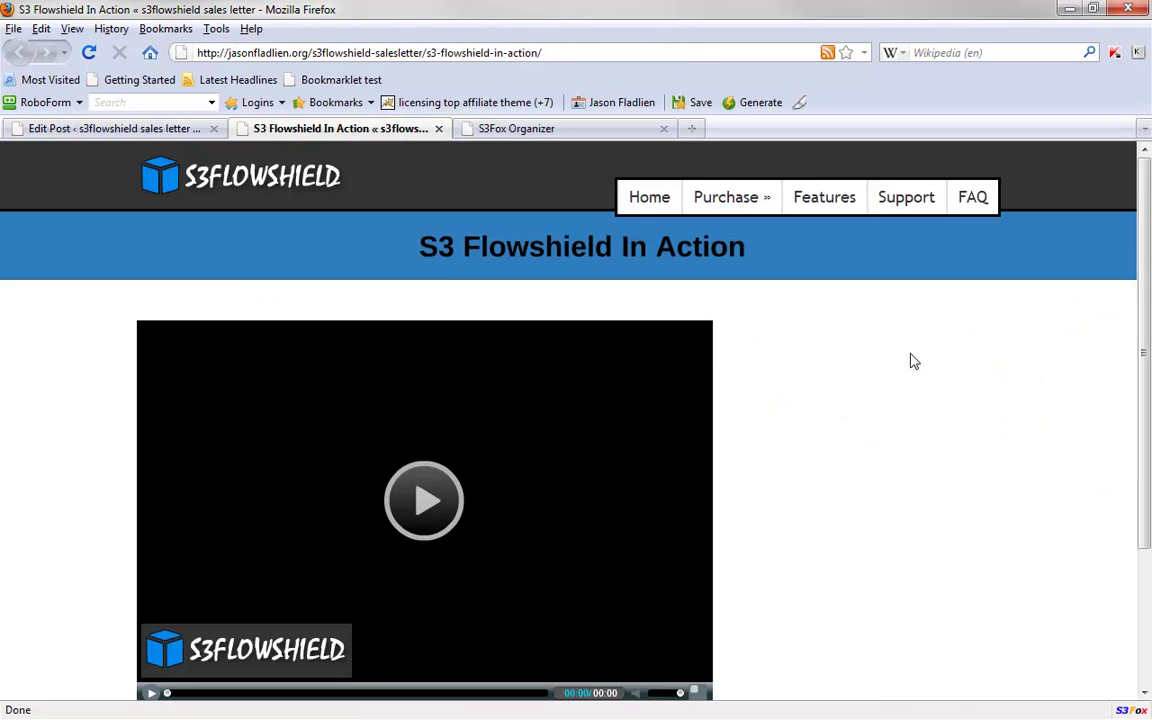
{"action": "scroll", "coordinate": [910, 360], "scroll_direction": "down", "scroll_amount": 2}
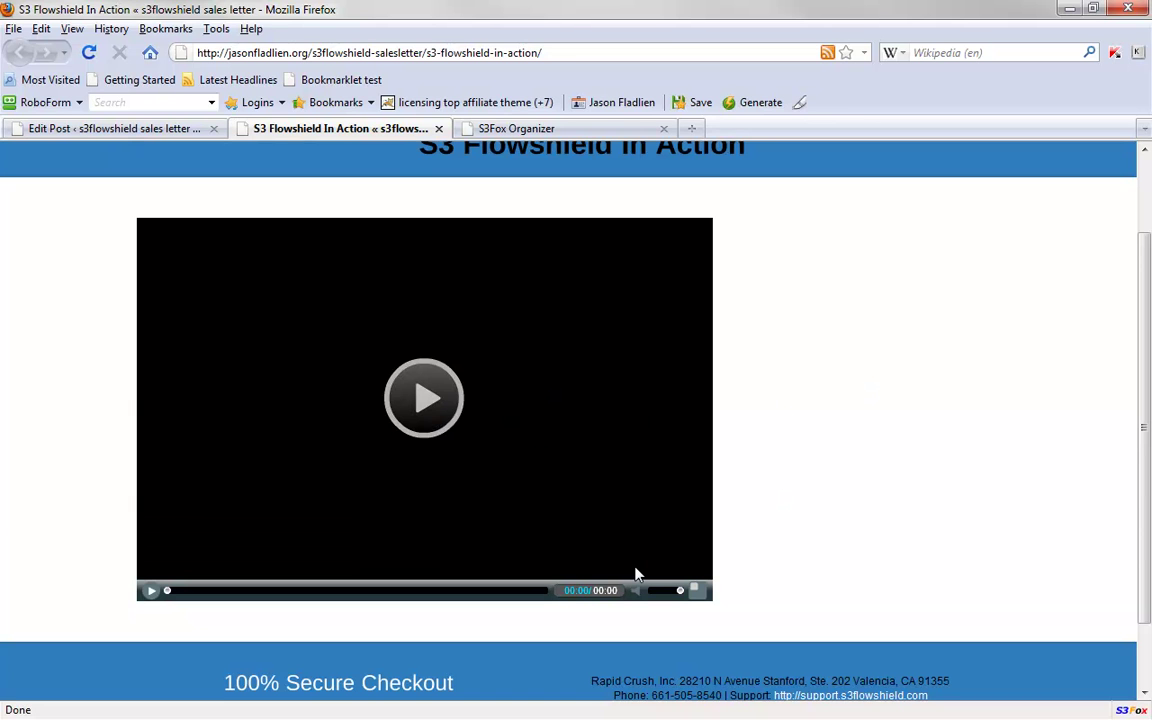
{"action": "scroll", "coordinate": [775, 557], "scroll_direction": "up", "scroll_amount": 2}
{"action": "scroll", "coordinate": [789, 560], "scroll_direction": "down", "scroll_amount": 2}
Inspect the page source's URL-encoded document.write video embed, then close the source view.
{"action": "right_click", "coordinate": [779, 403]}
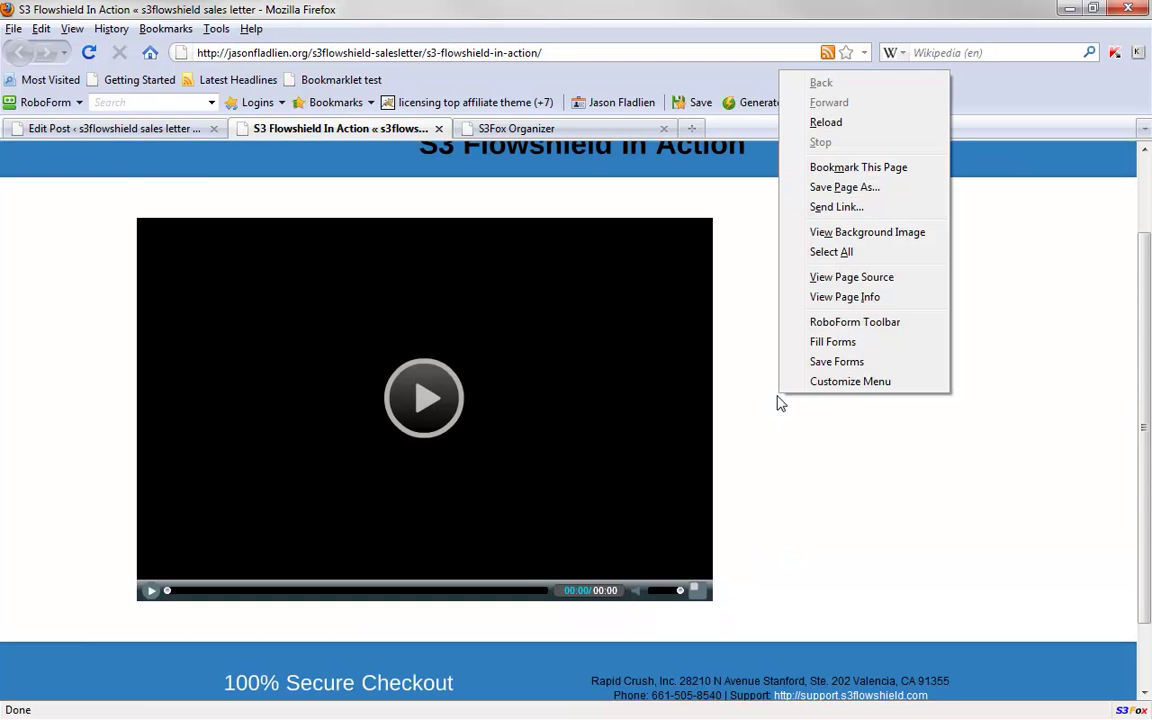
{"action": "left_click", "coordinate": [852, 277]}
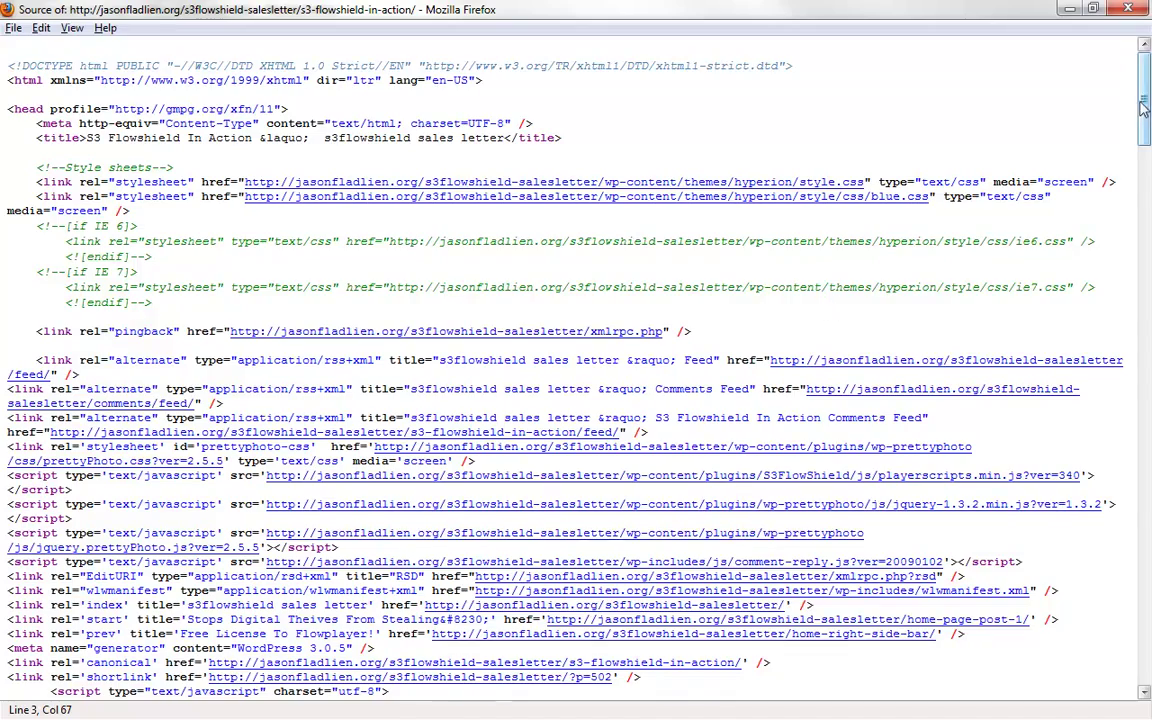
{"action": "left_click_drag", "start_coordinate": [1145, 102], "coordinate": [1145, 478]}
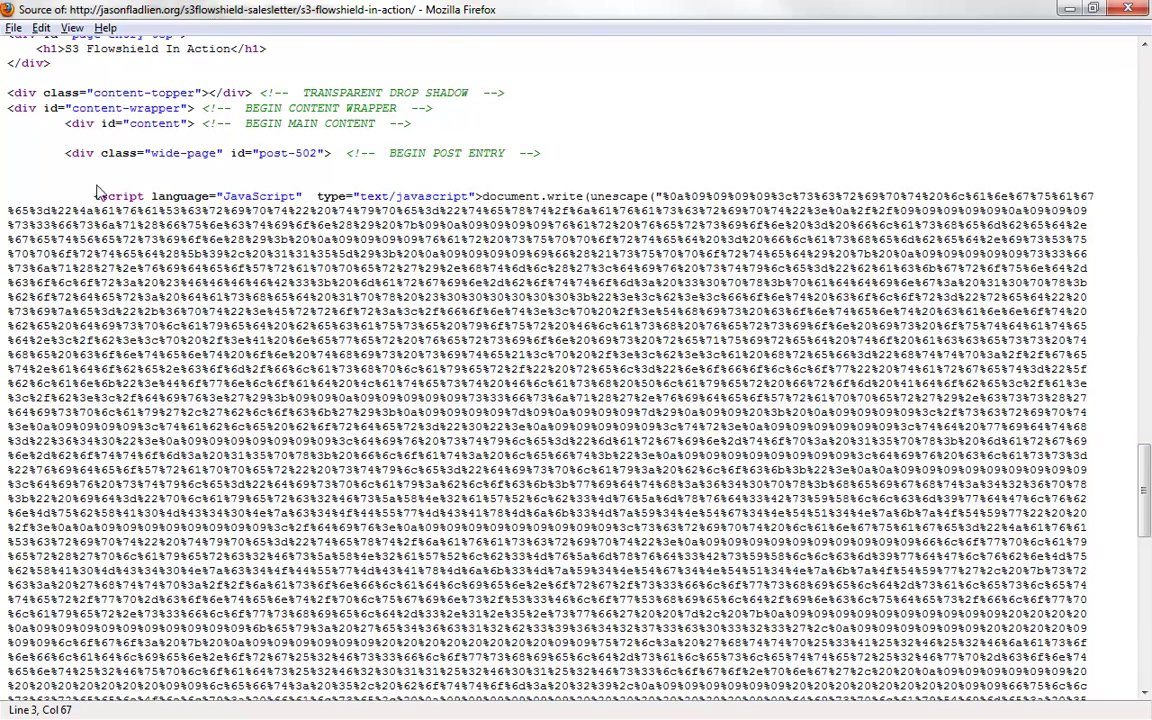
{"action": "left_click_drag", "start_coordinate": [90, 196], "coordinate": [800, 441]}
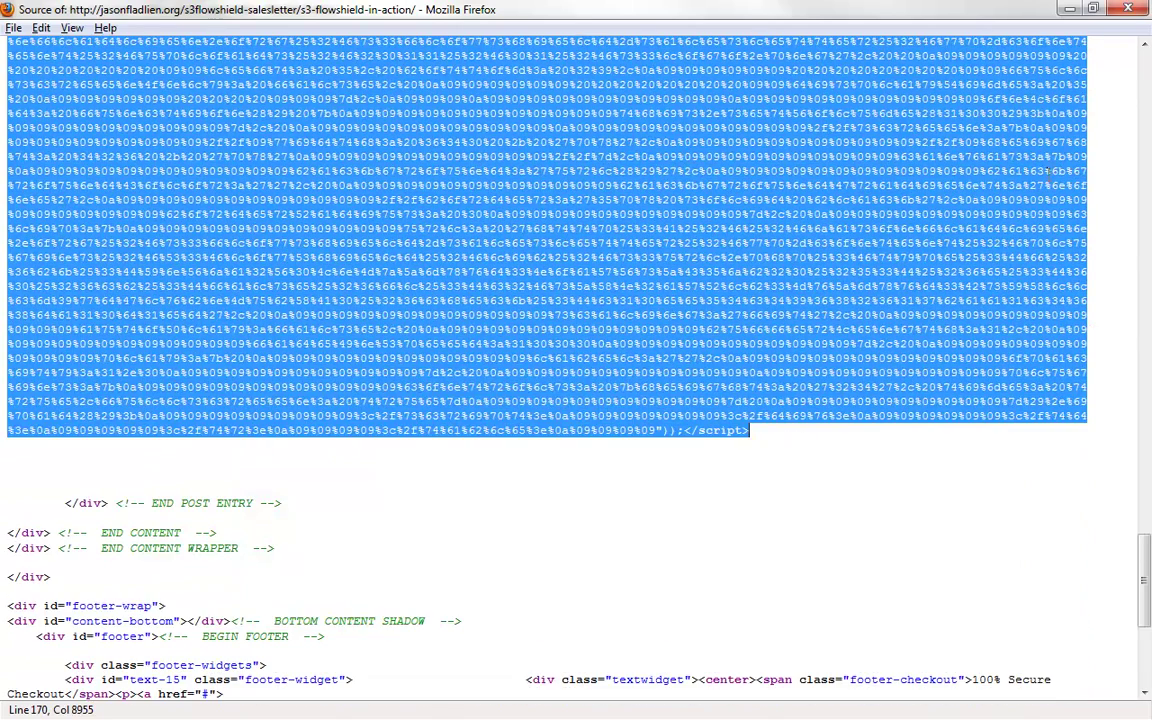
{"action": "key", "text": "ctrl+w"}
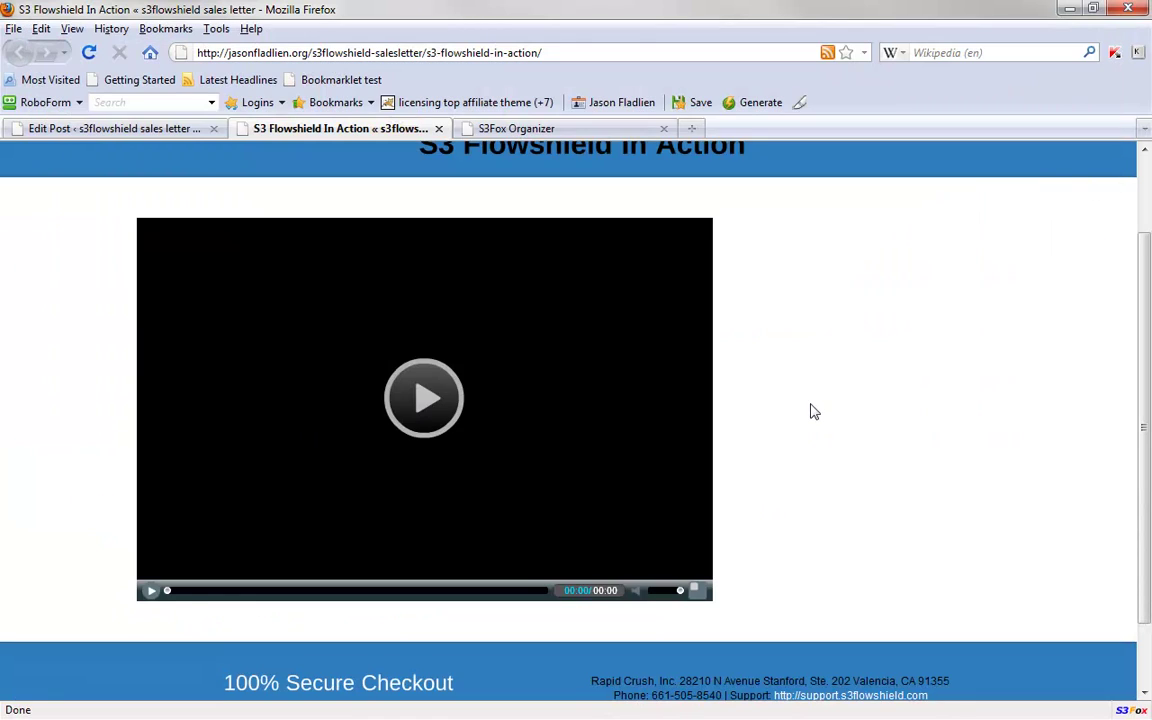
Delete the existing S3VIDEO shortcode from the post body.
{"action": "key", "text": "ctrl+Page_Up"}
{"action": "left_click_drag", "start_coordinate": [458, 452], "coordinate": [263, 449]}
{"action": "key", "text": "ctrl+c"}
{"action": "left_click", "coordinate": [447, 452]}
{"action": "key", "text": "ctrl+a"}
{"action": "key", "text": "BackSpace"}
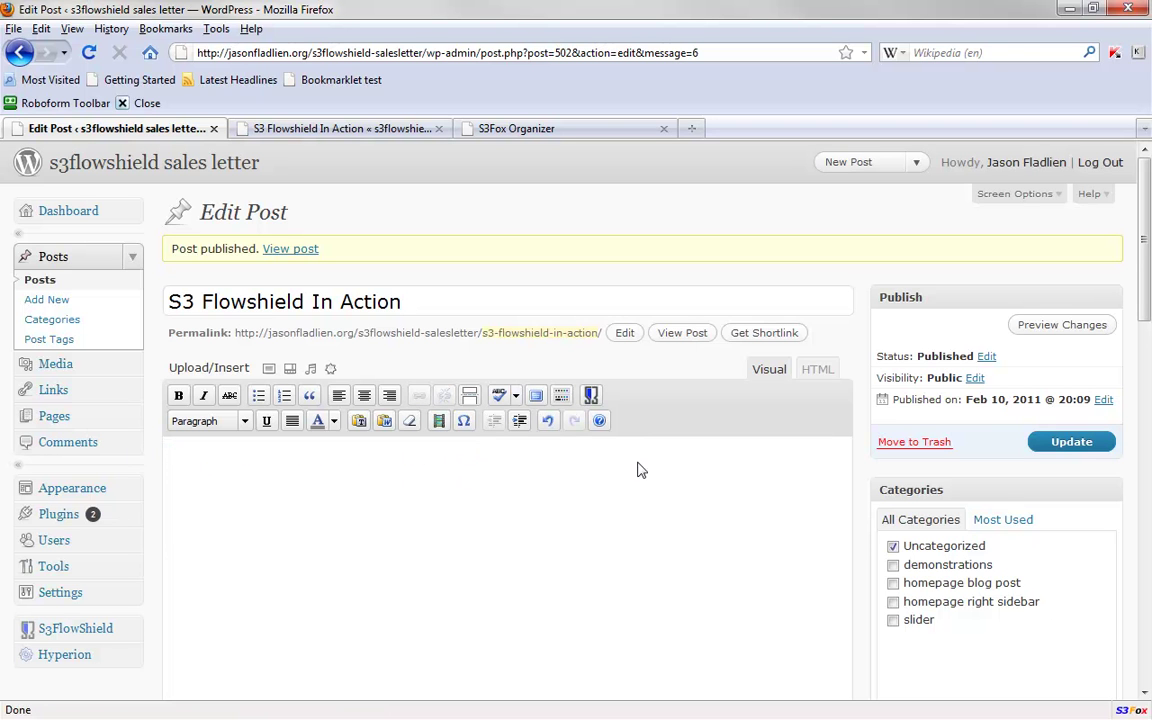
Insert [S3FILE file='salesvideos/flowplayeroptions.mp4'] as a File download shortcode and update the post.
{"action": "left_click", "coordinate": [592, 396]}
{"action": "left_click", "coordinate": [545, 299]}
{"action": "key", "text": "ctrl+v"}
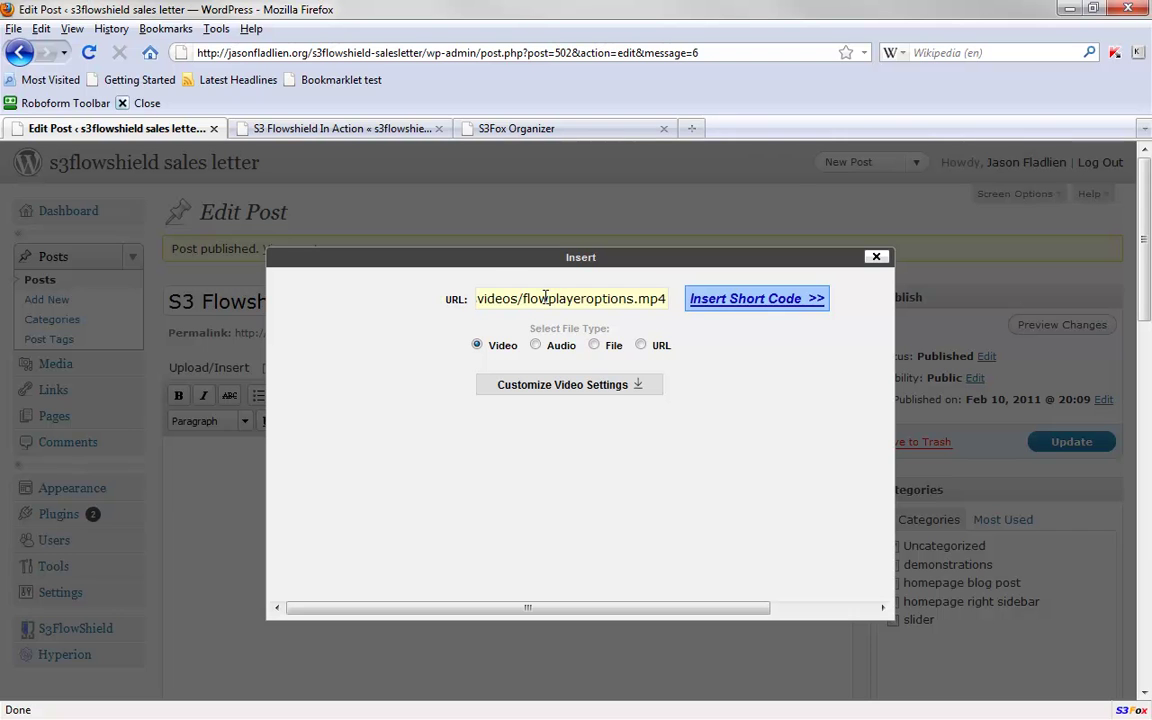
{"action": "left_click", "coordinate": [595, 346]}
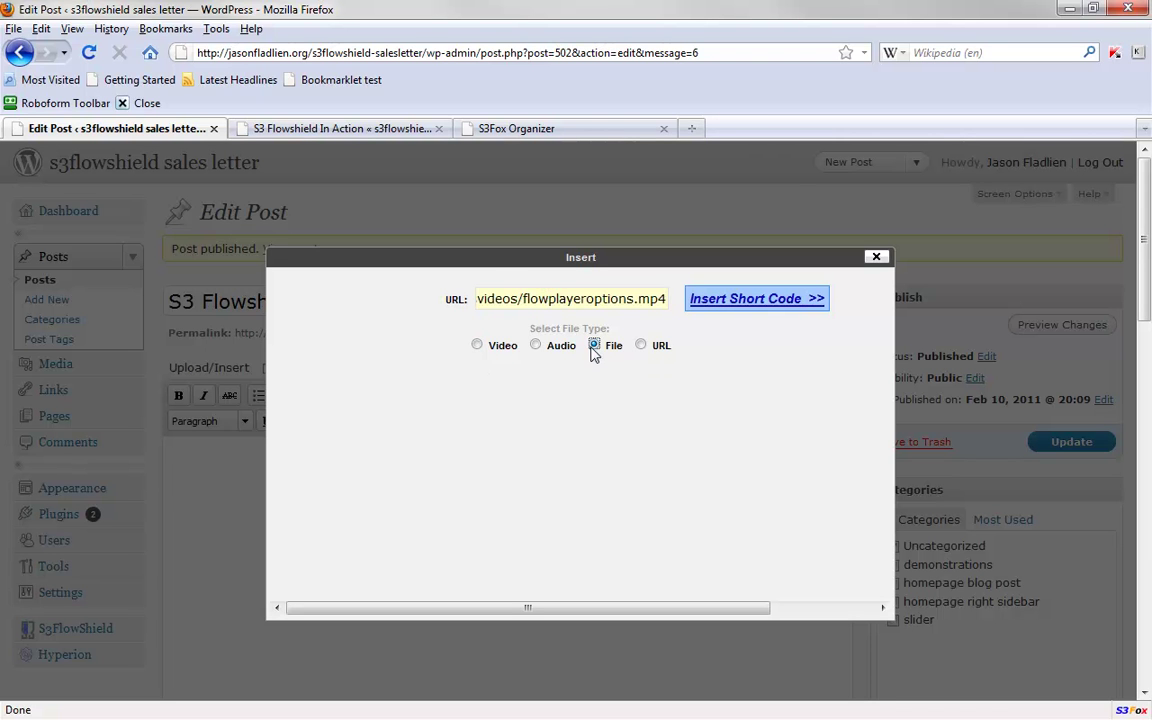
{"action": "left_click", "coordinate": [753, 302]}
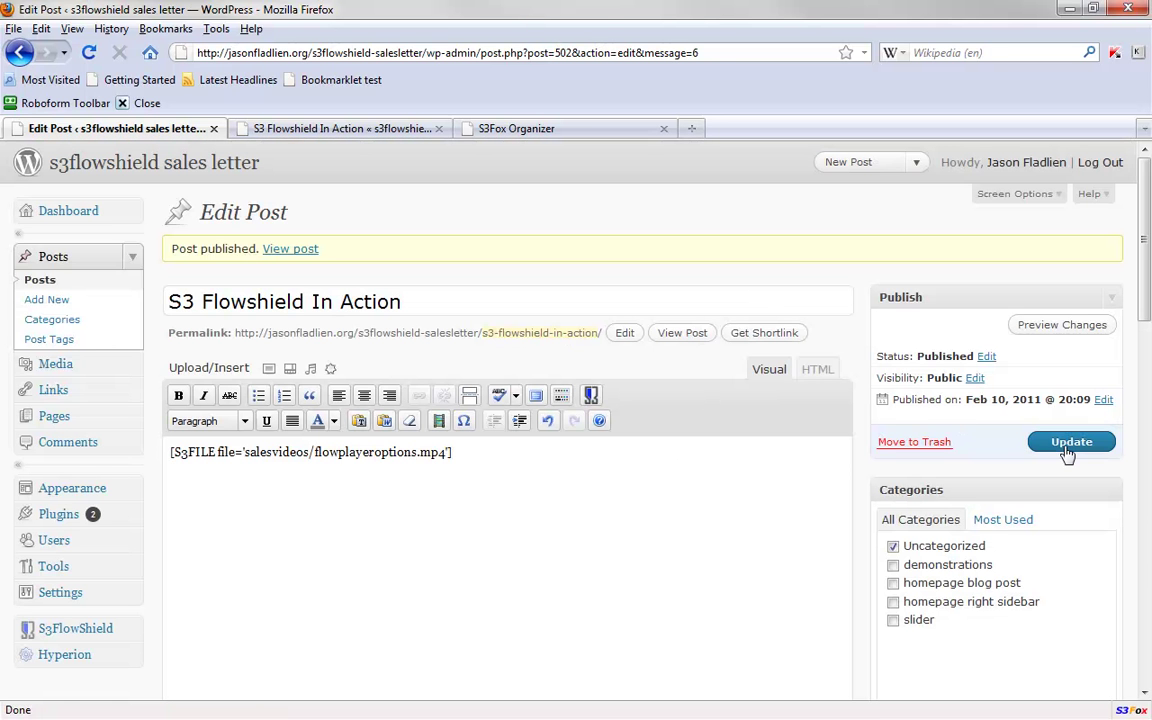
{"action": "left_click", "coordinate": [1068, 450]}
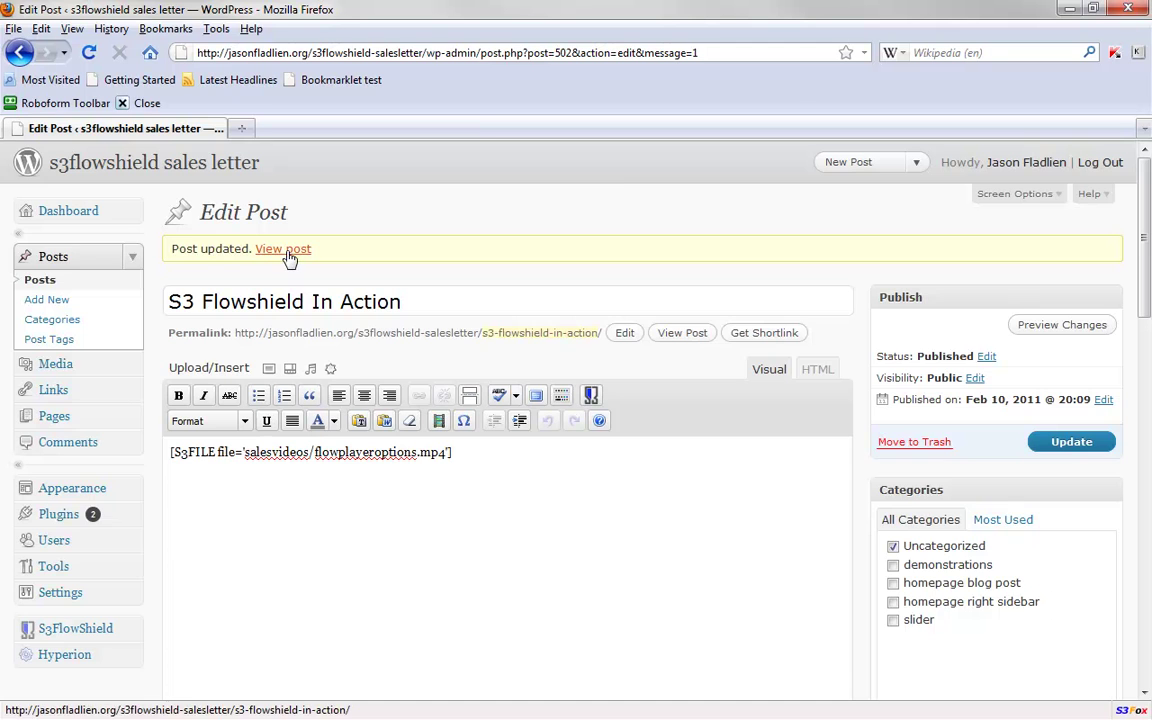
Copy the live post's Download File link and paste it in a new tab to inspect the signed URL.
{"action": "left_click", "coordinate": [286, 252]}
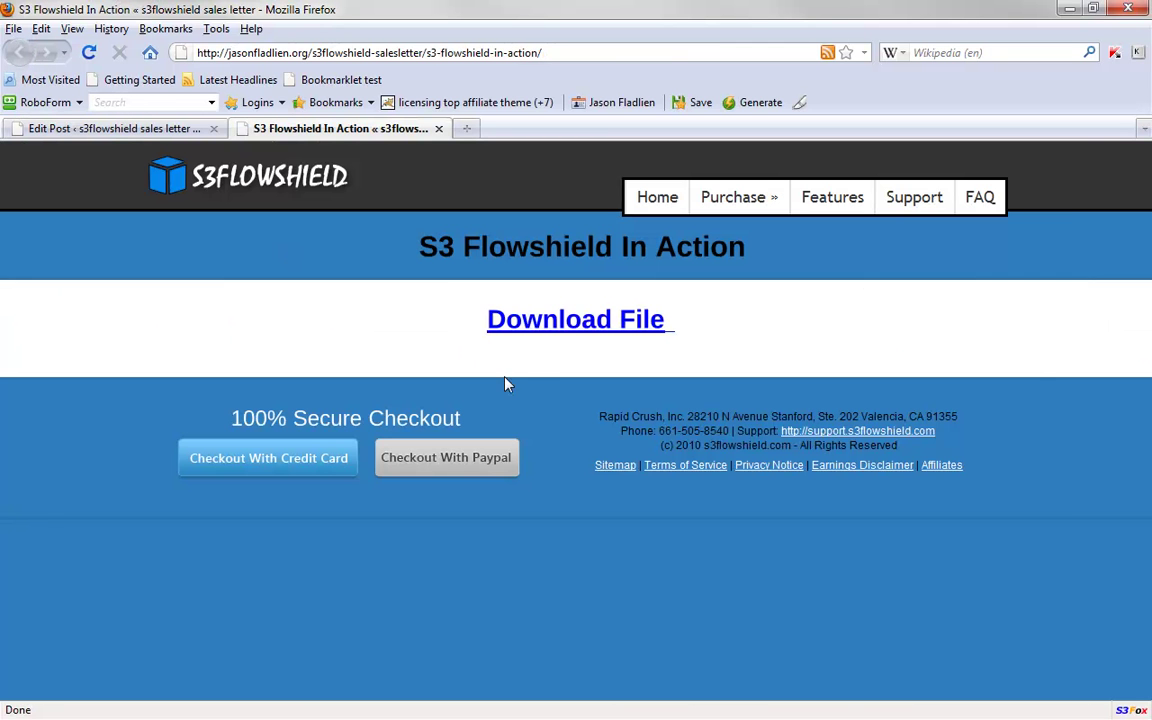
{"action": "right_click", "coordinate": [555, 328]}
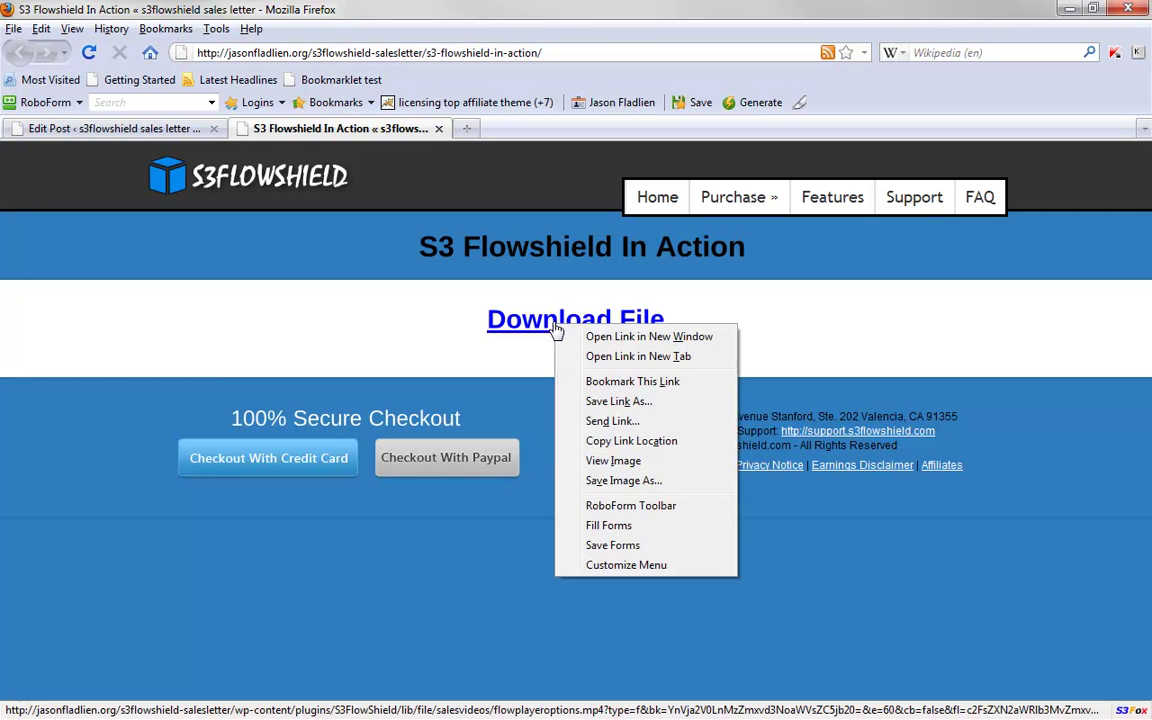
{"action": "left_click", "coordinate": [625, 441]}
{"action": "left_click", "coordinate": [467, 130]}
{"action": "key", "text": "ctrl+v"}
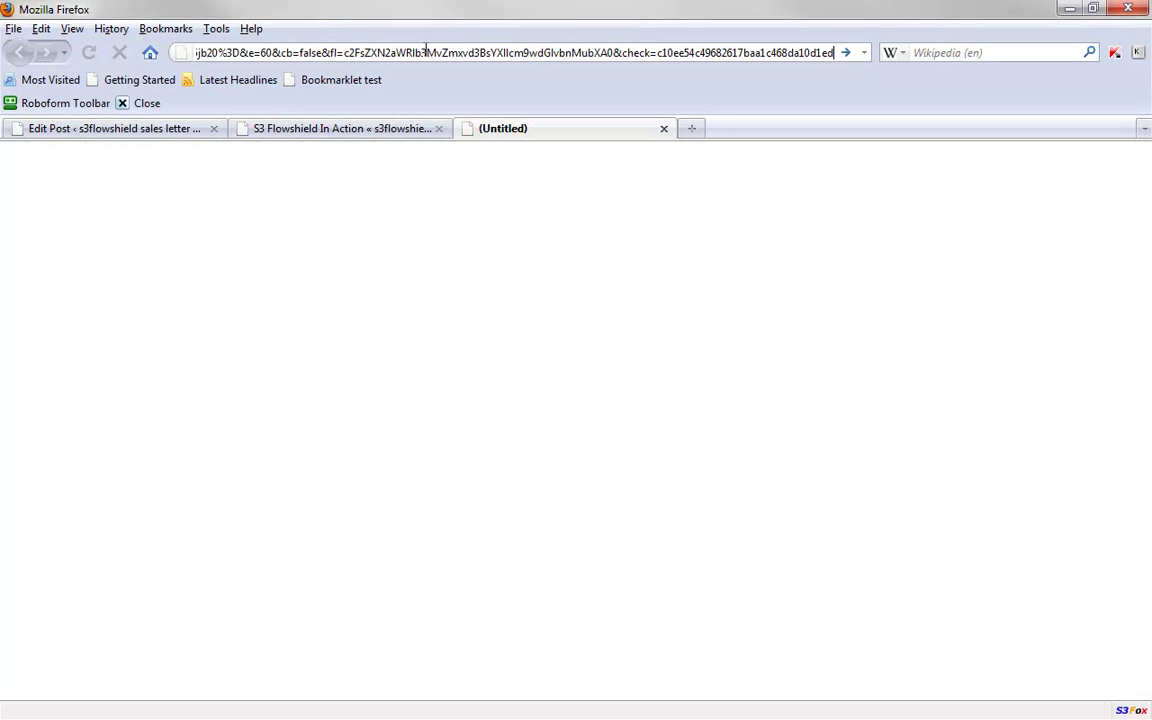
{"action": "left_click_drag", "start_coordinate": [421, 52], "coordinate": [88, 58]}
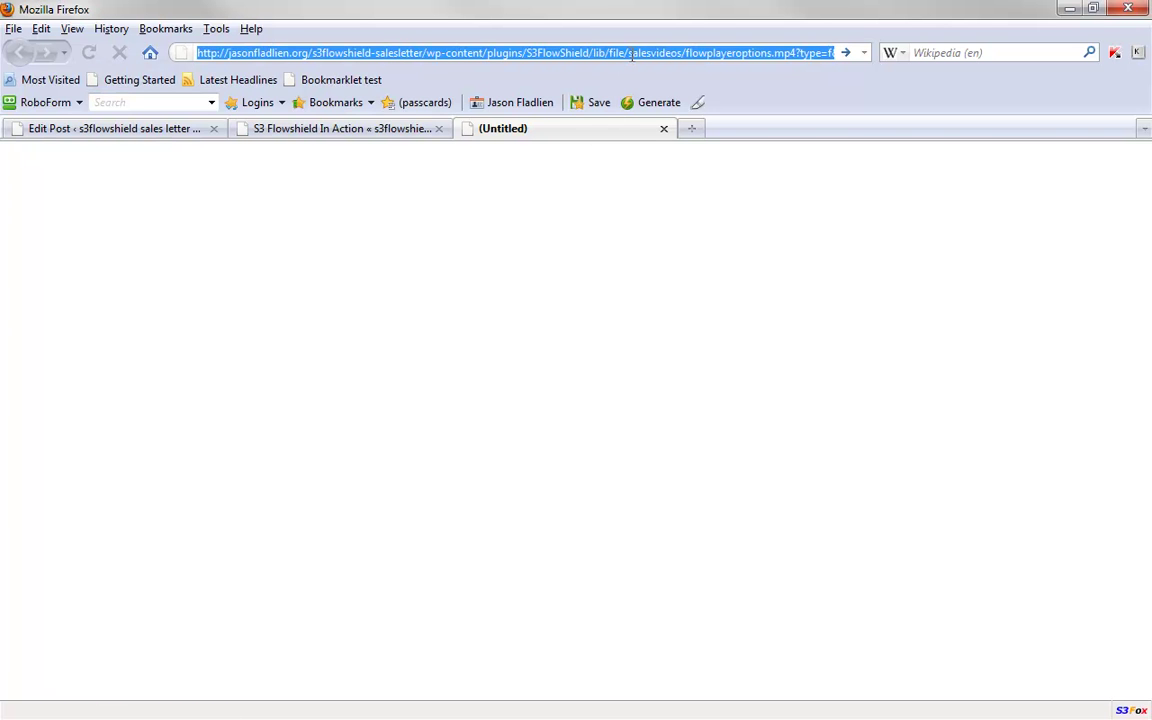
{"action": "left_click_drag", "start_coordinate": [695, 52], "coordinate": [889, 53]}
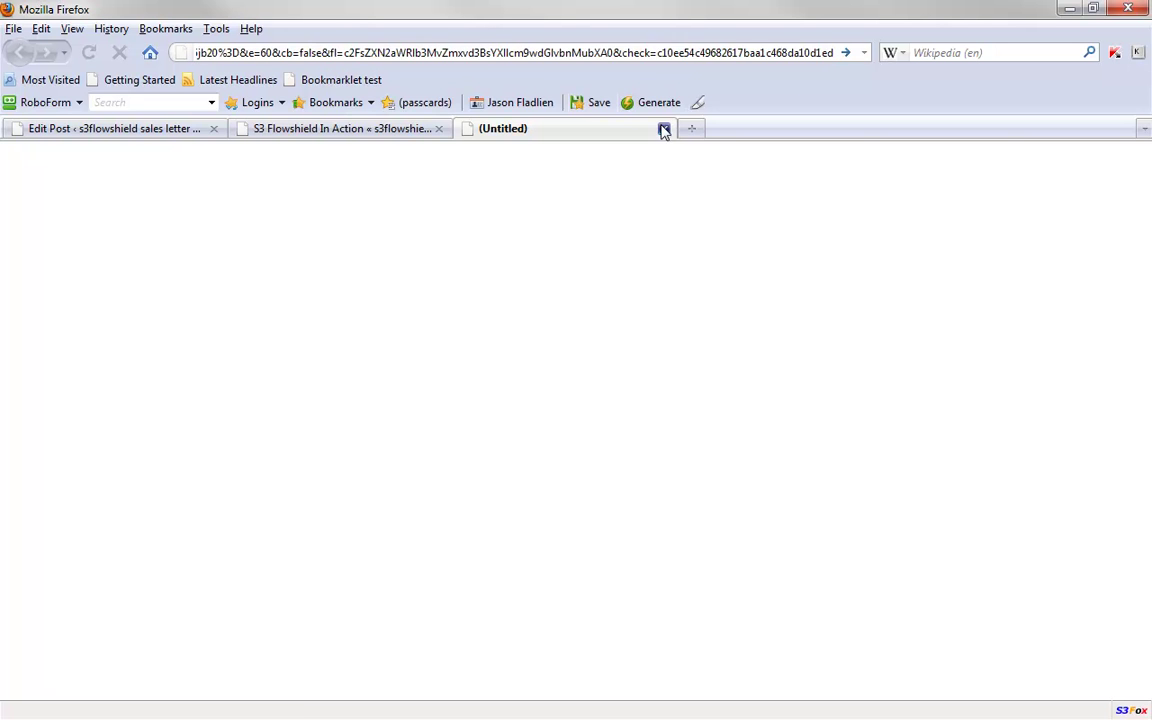
{"action": "left_click", "coordinate": [663, 128]}
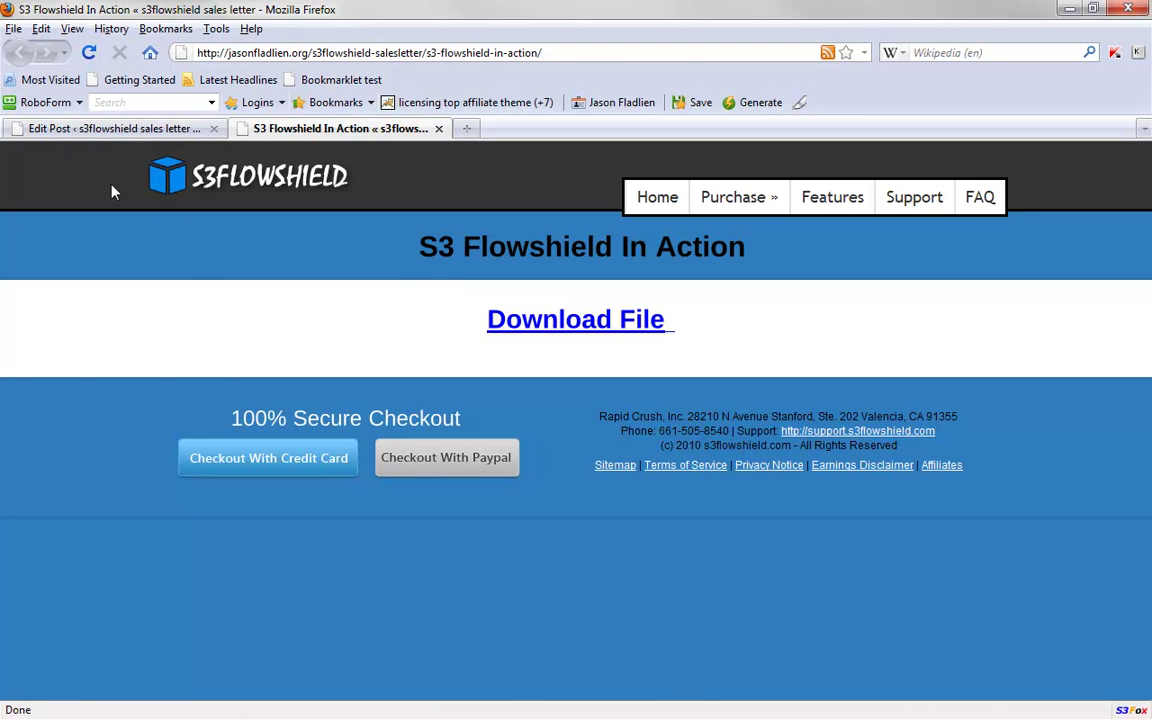
Switch to the post editor tab, then back to the live post tab.
{"action": "left_click", "coordinate": [127, 133]}
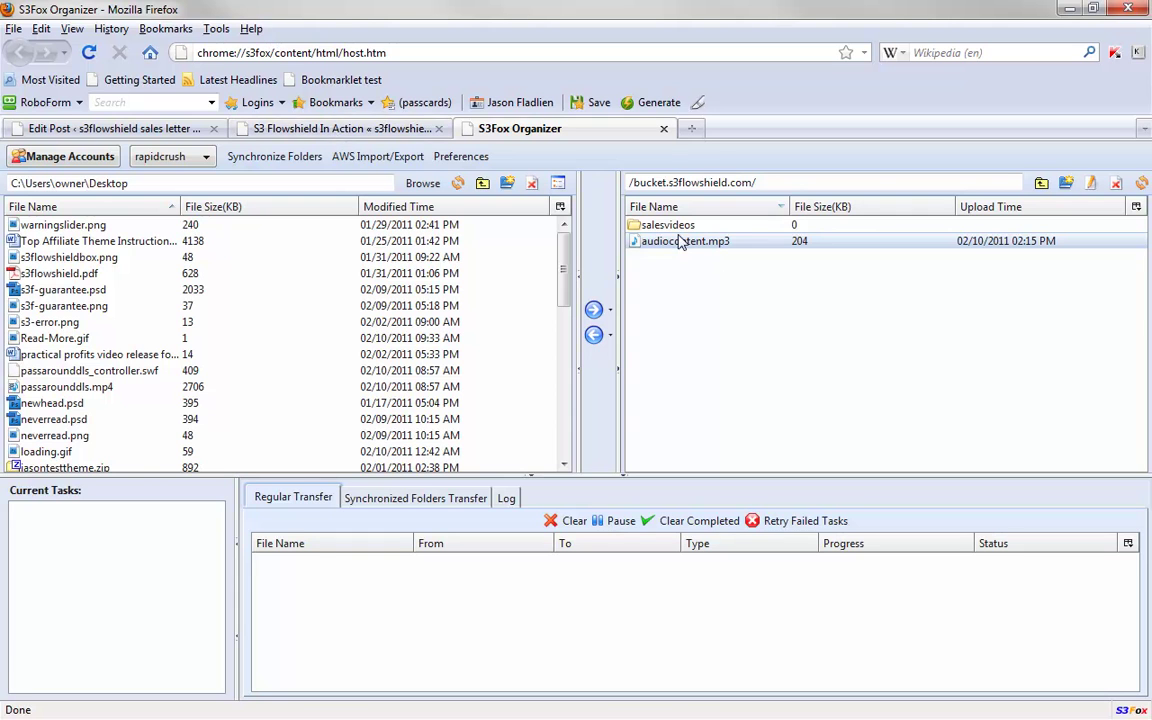
{"action": "left_click", "coordinate": [266, 122]}
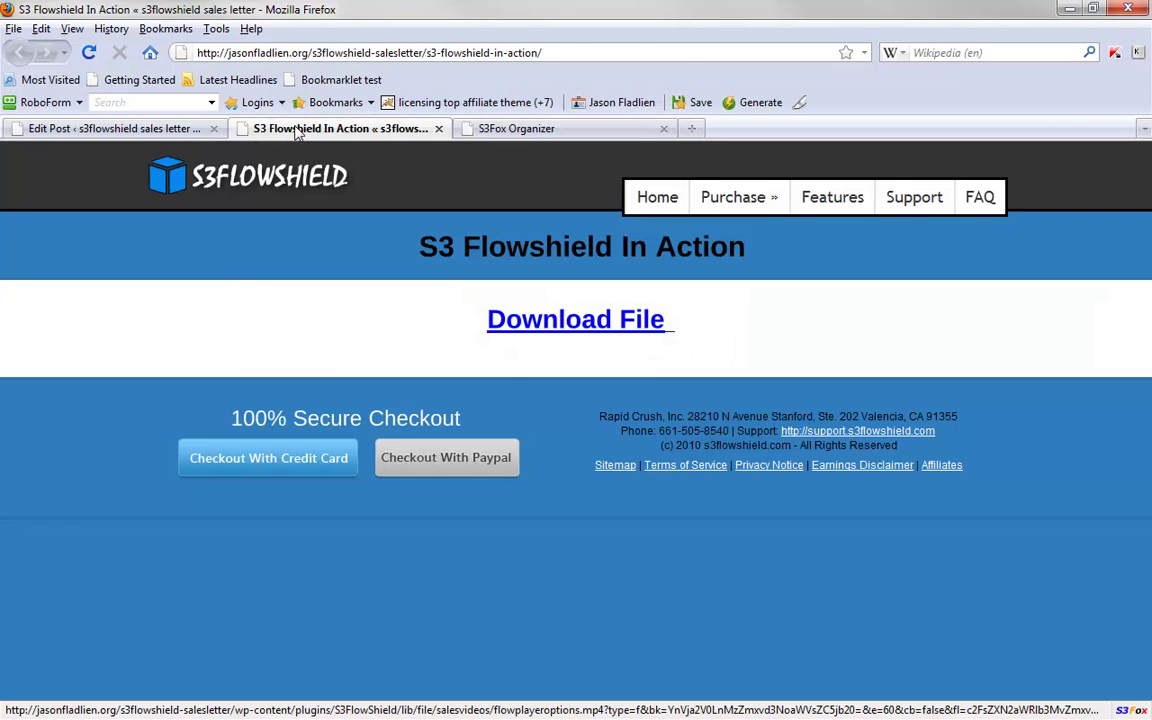
Insert an S3FlowShield audio shortcode for audiocontent.mp3 into the post body.
{"action": "left_click", "coordinate": [190, 130]}
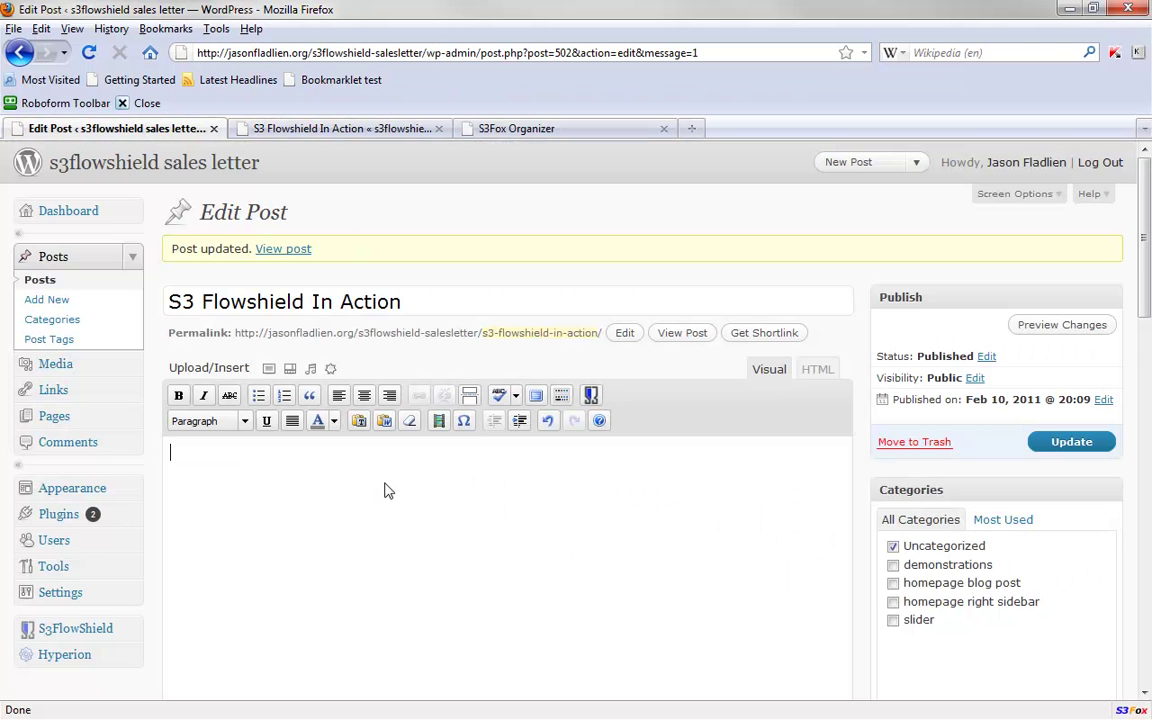
{"action": "left_click", "coordinate": [591, 398]}
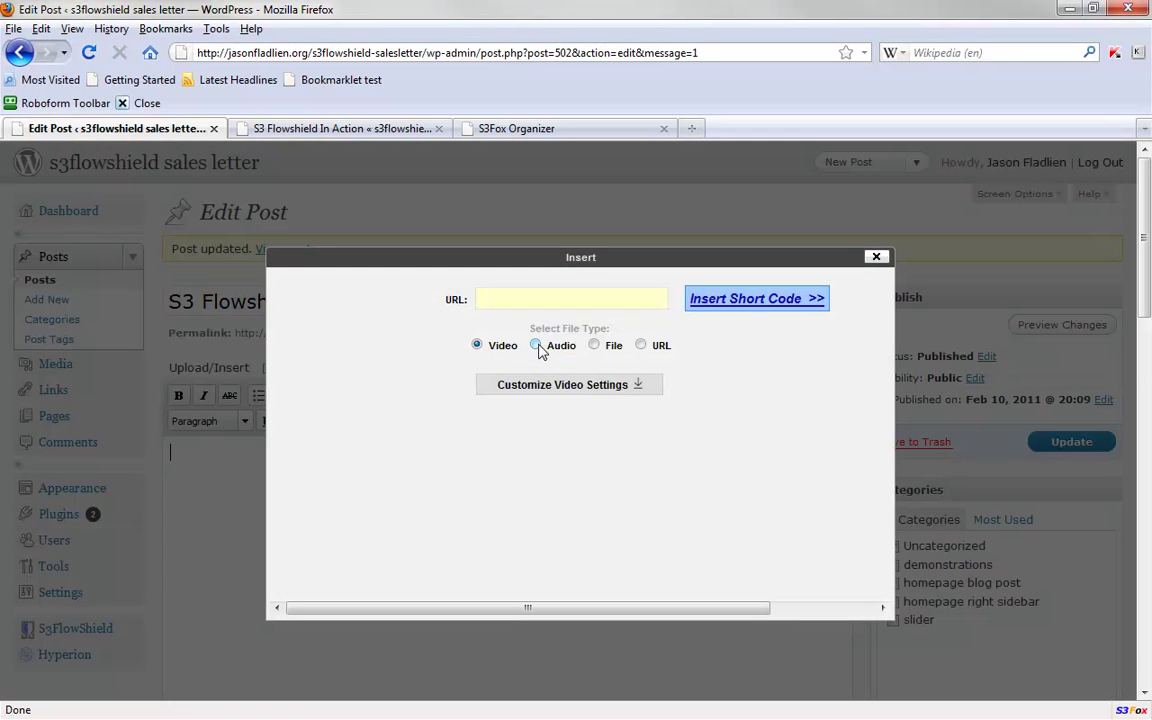
{"action": "left_click", "coordinate": [537, 345]}
{"action": "left_click", "coordinate": [481, 299]}
{"action": "type", "text": "audiocontent.mp"}
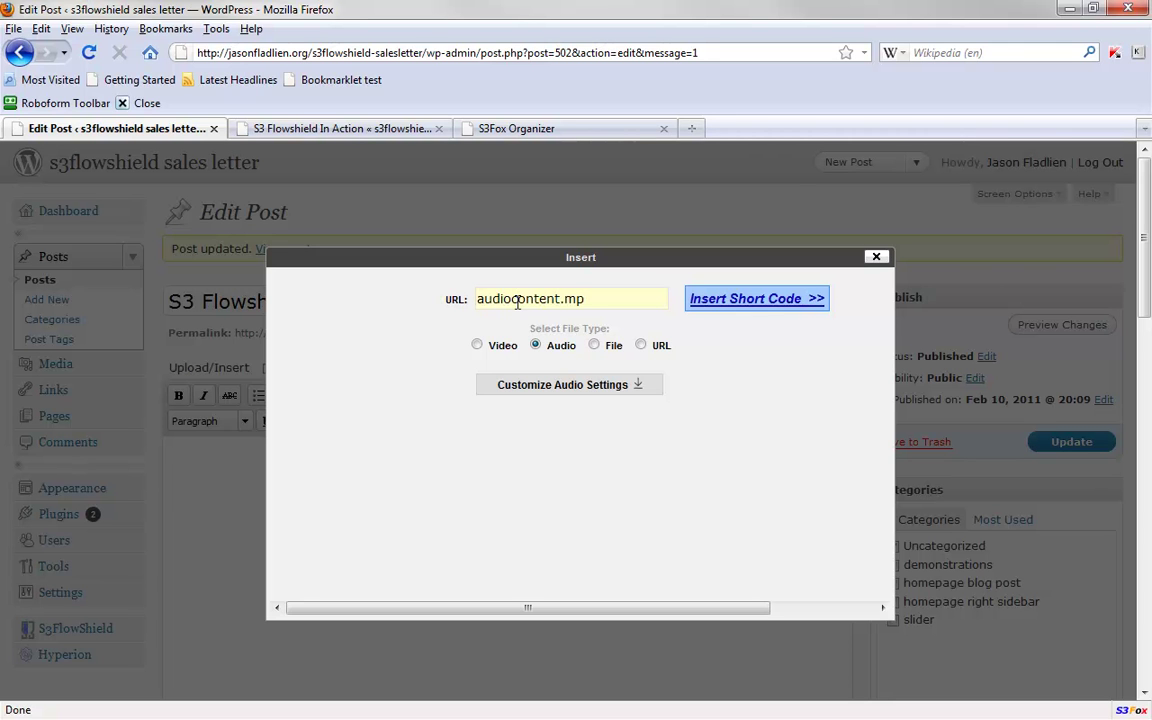
{"action": "type", "text": "3"}
{"action": "left_click", "coordinate": [642, 385]}
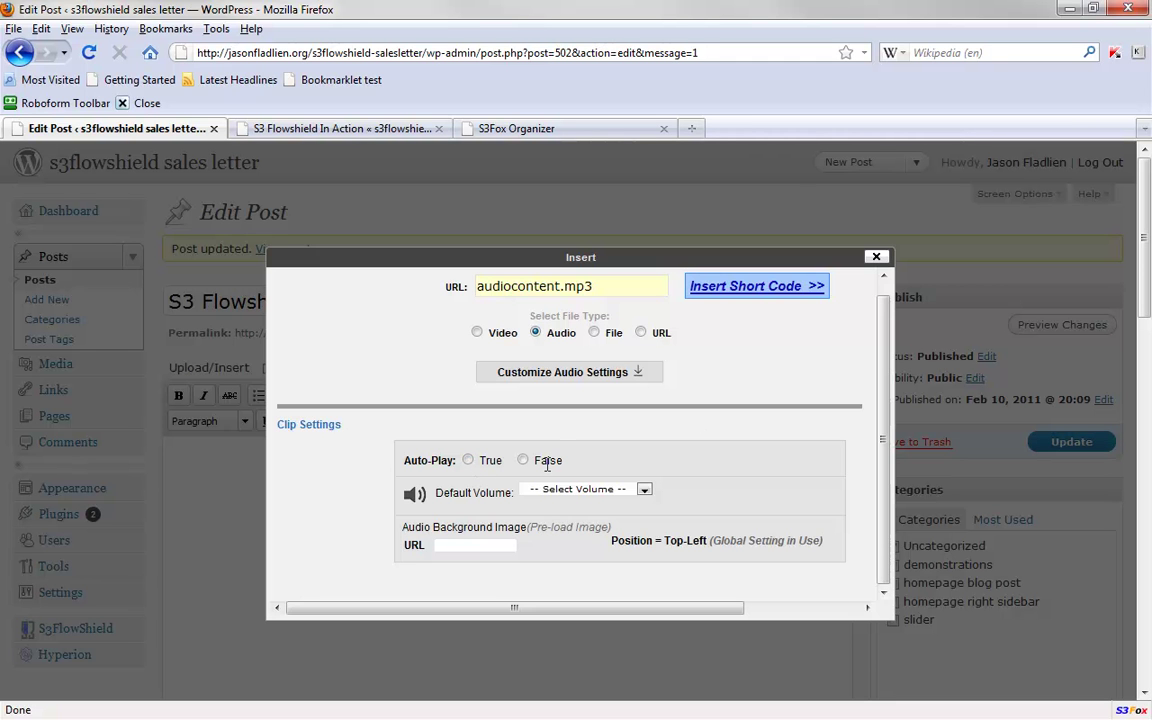
{"action": "left_click", "coordinate": [758, 293]}
Update the post, then play and pause audiocontent.mp3 on the live post page.
{"action": "left_click", "coordinate": [1070, 442]}
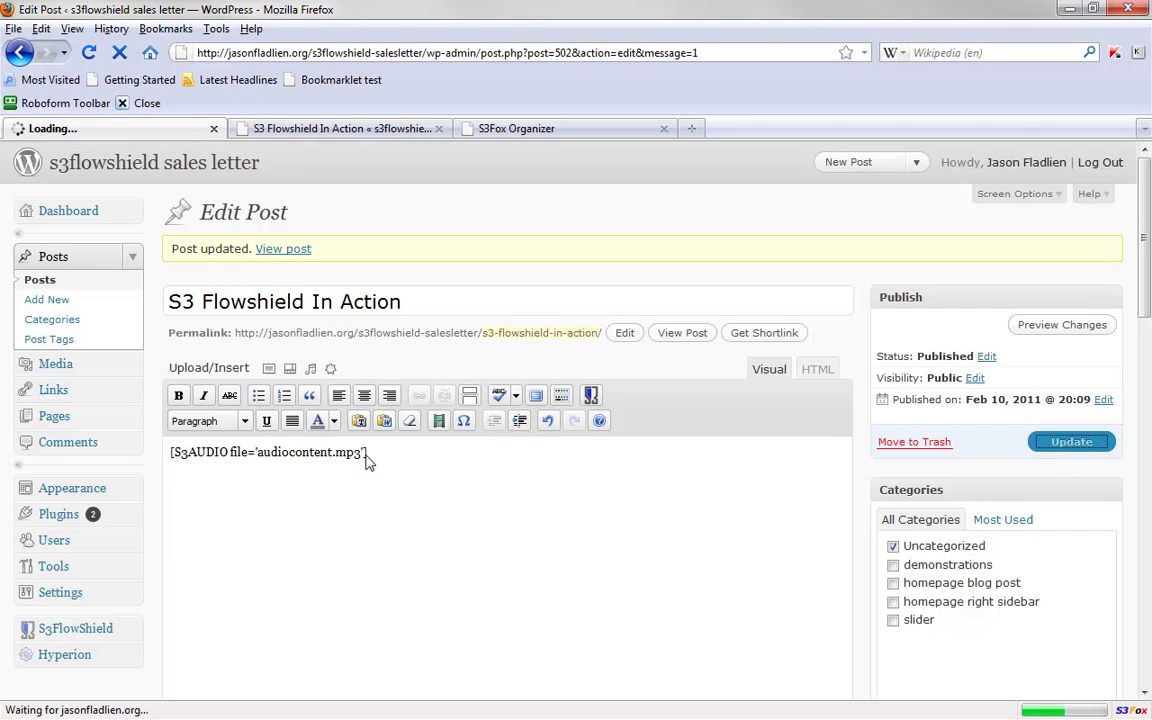
{"action": "key", "text": "ctrl+Tab"}
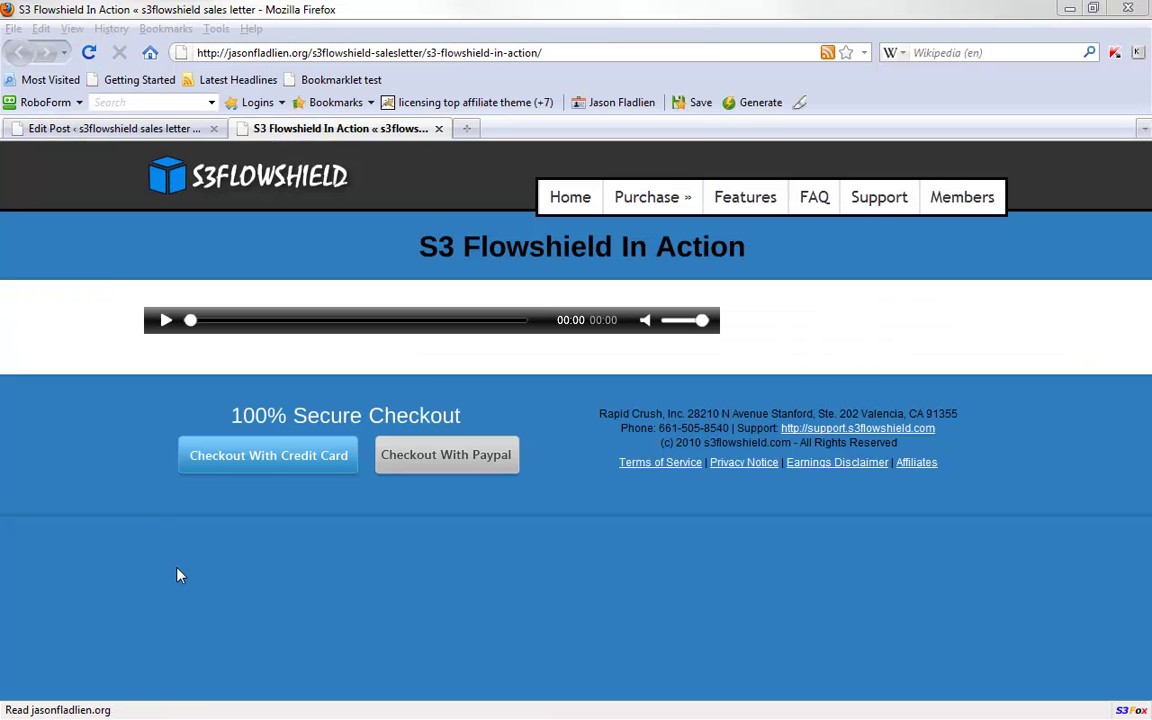
{"action": "left_click", "coordinate": [166, 322]}
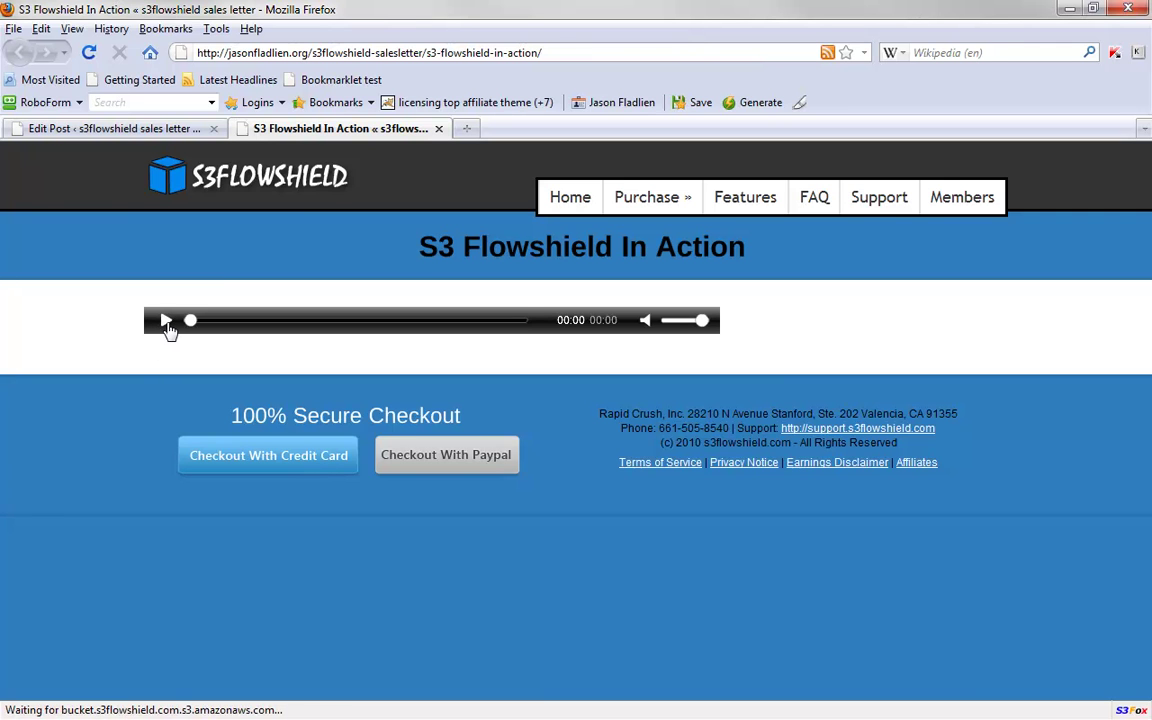
{"action": "left_click", "coordinate": [167, 324]}
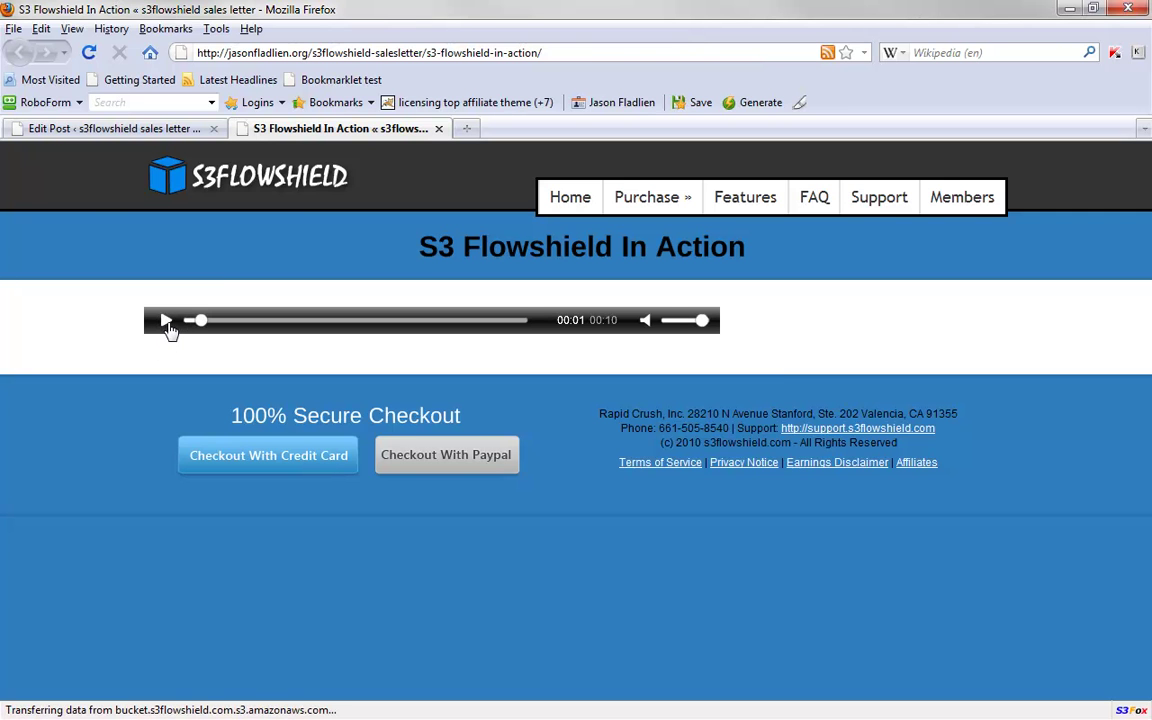